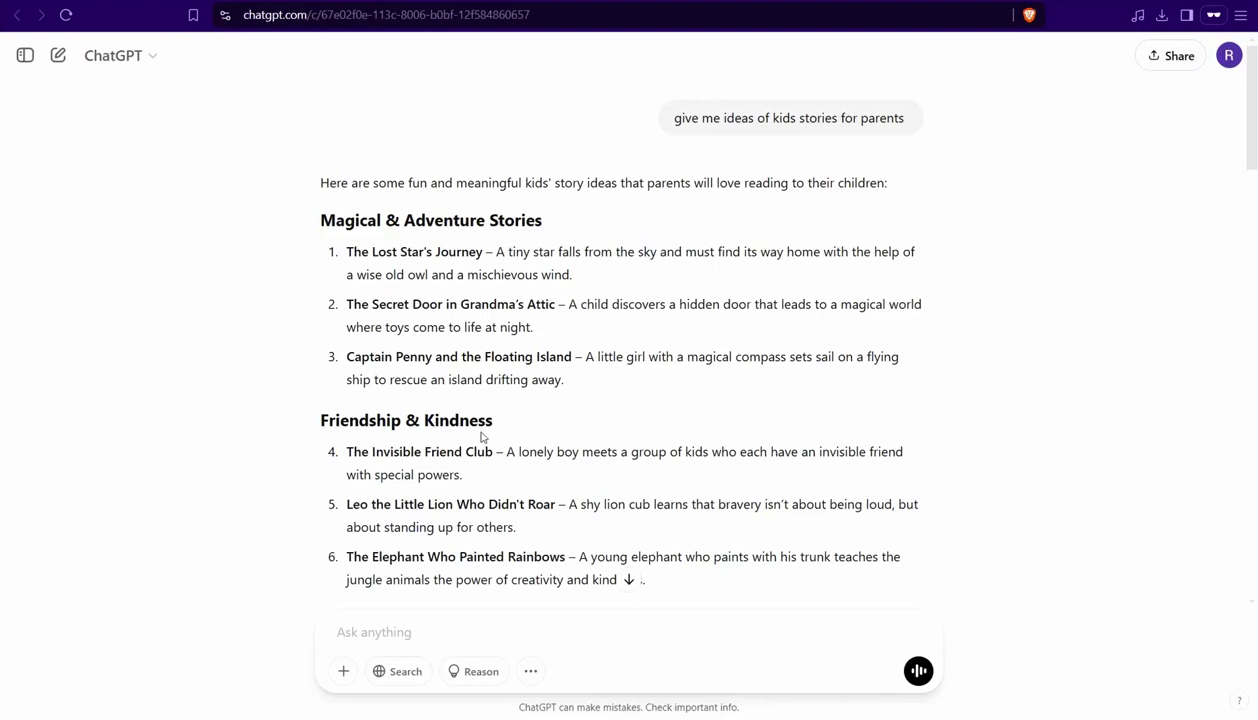
# Read through the kids' story ideas for parents in the ChatGPT conversation, down through the Funny & Silly Stories section
pyautogui.scroll(-3, 400, 380)
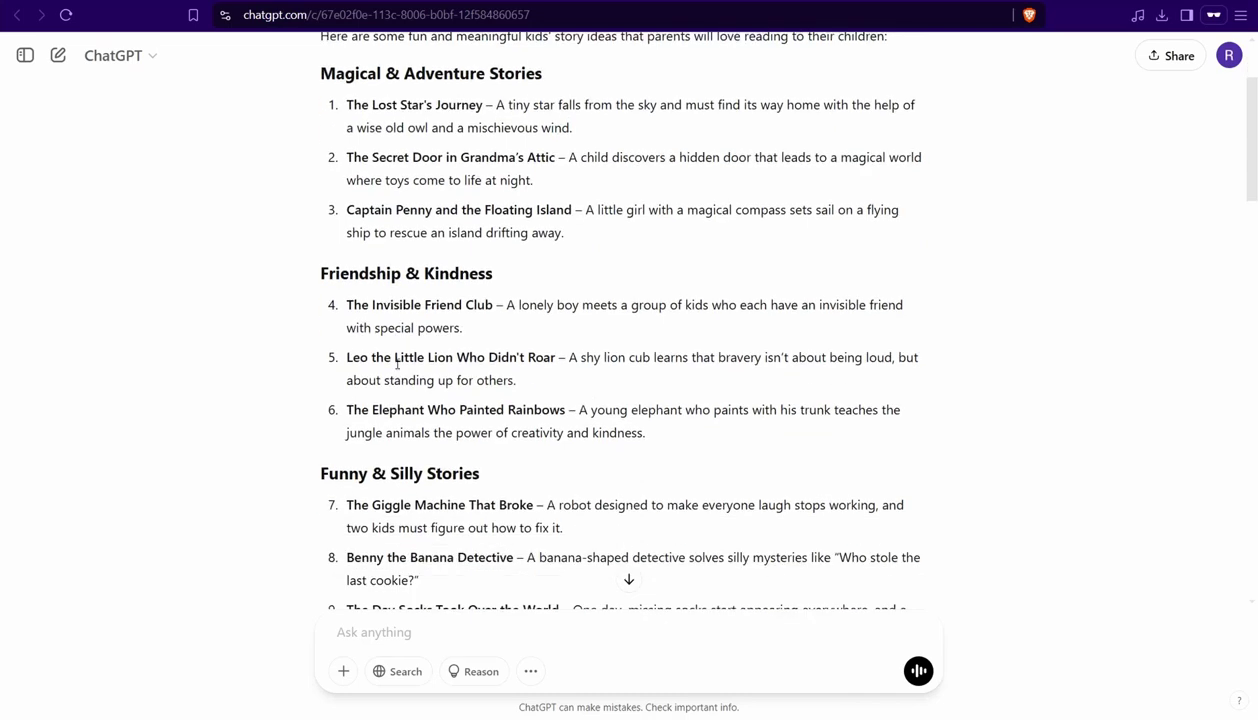
pyautogui.scroll(-3, 395, 440)
pyautogui.scroll(-4, 392, 445)
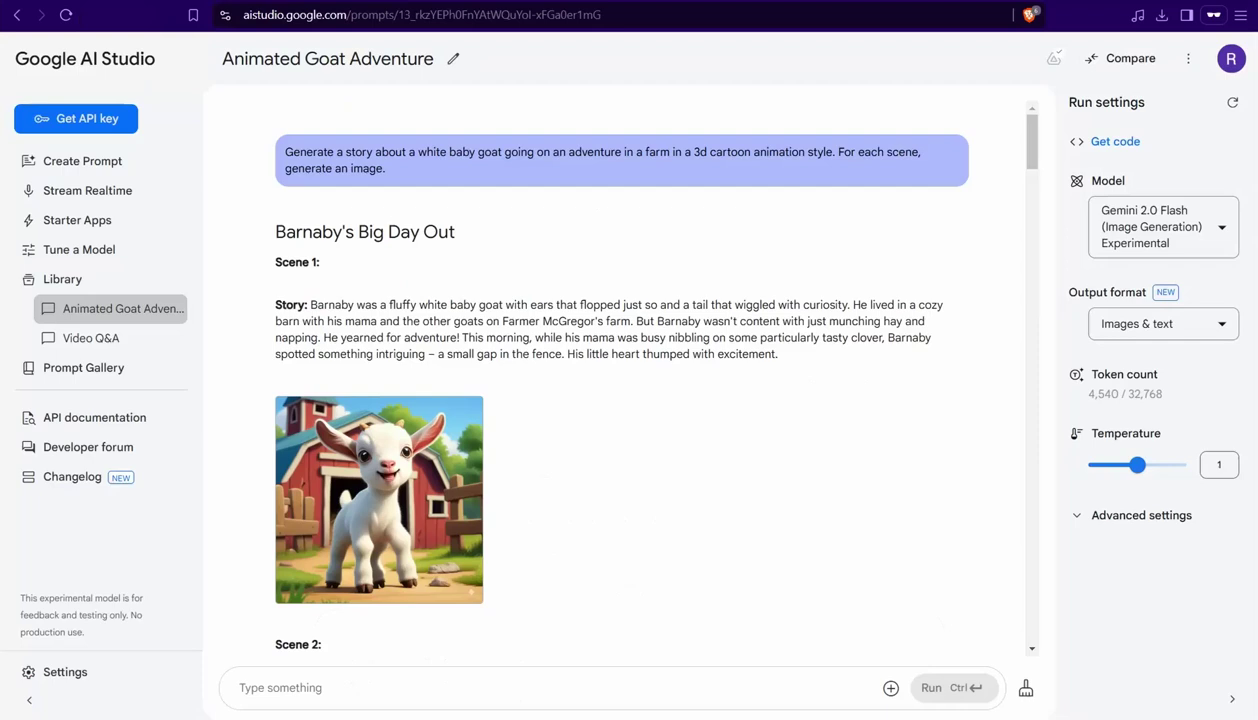
# Review the illustrated goat adventure and Benny the Banana Detective scenes, images and character speeches generated in Google AI Studio
pyautogui.scroll(-20, 371, 590)
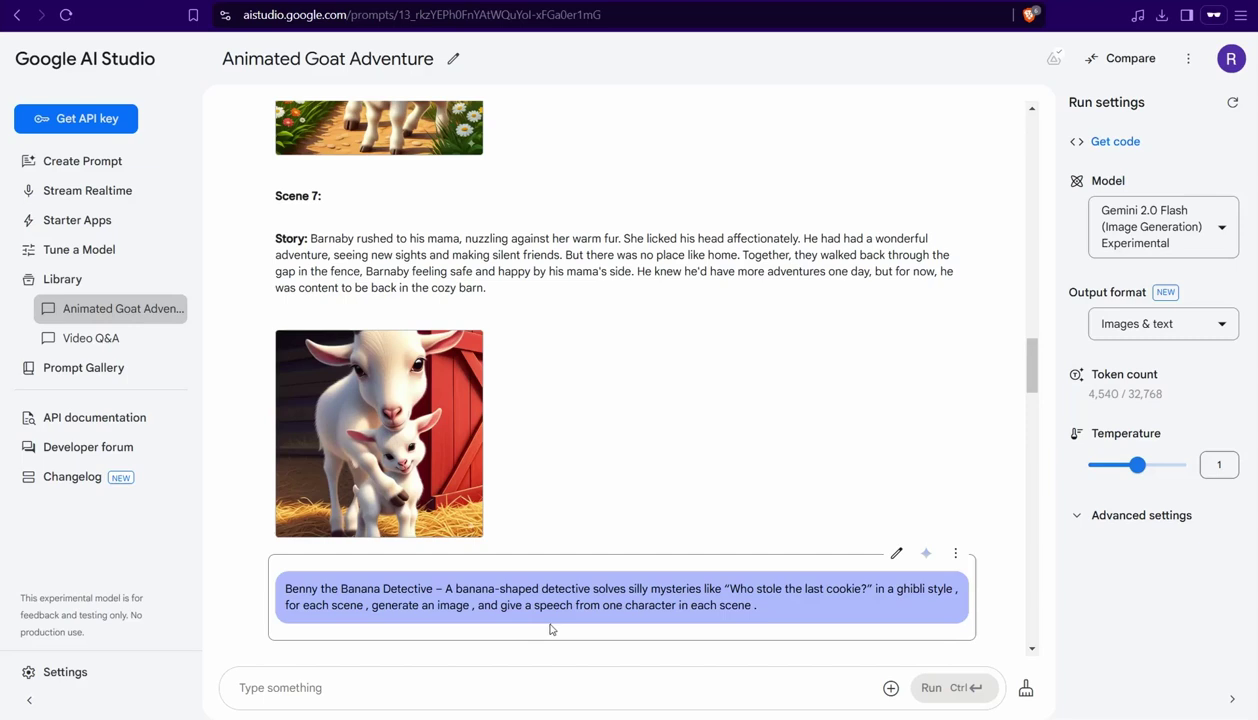
pyautogui.scroll(-5, 551, 629)
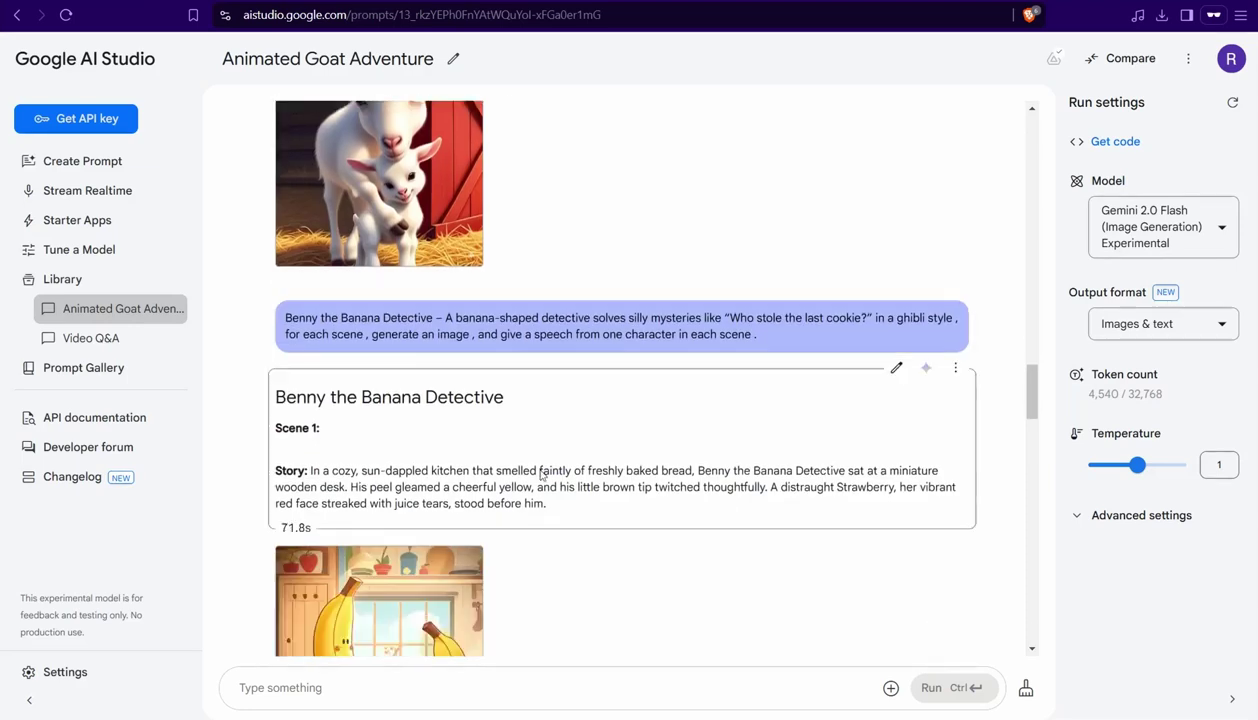
pyautogui.scroll(-5, 450, 374)
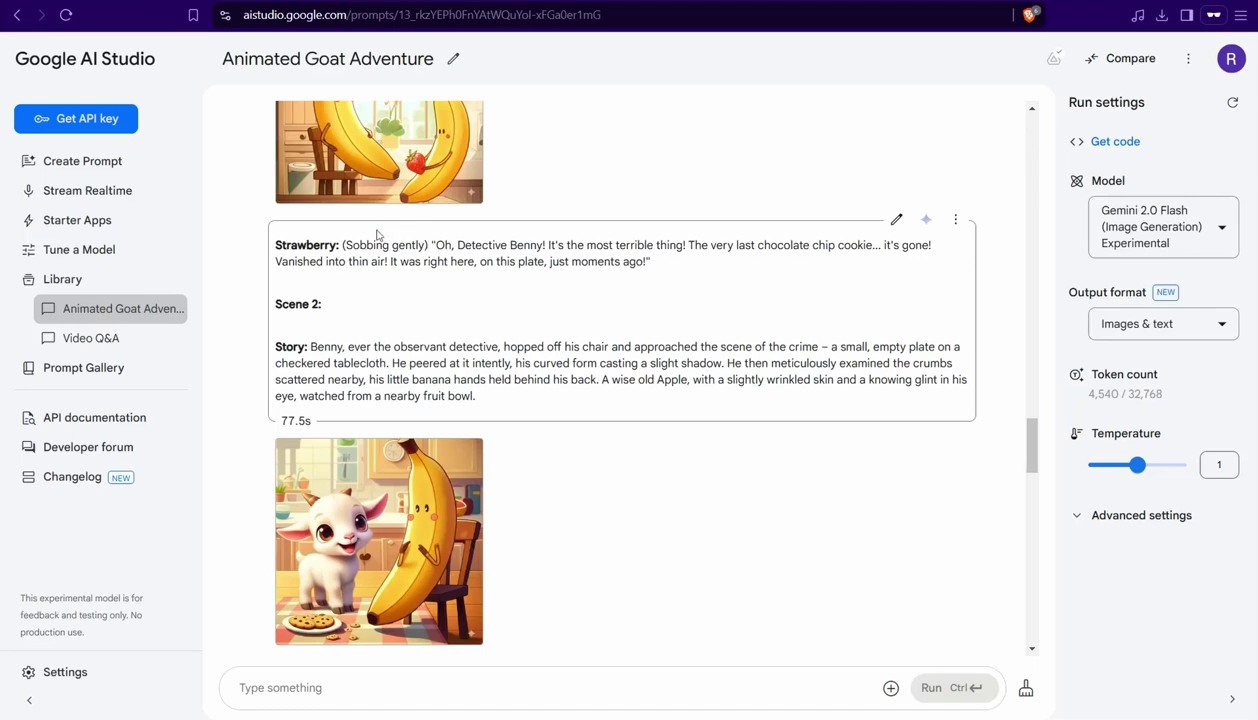
pyautogui.scroll(-10, 379, 487)
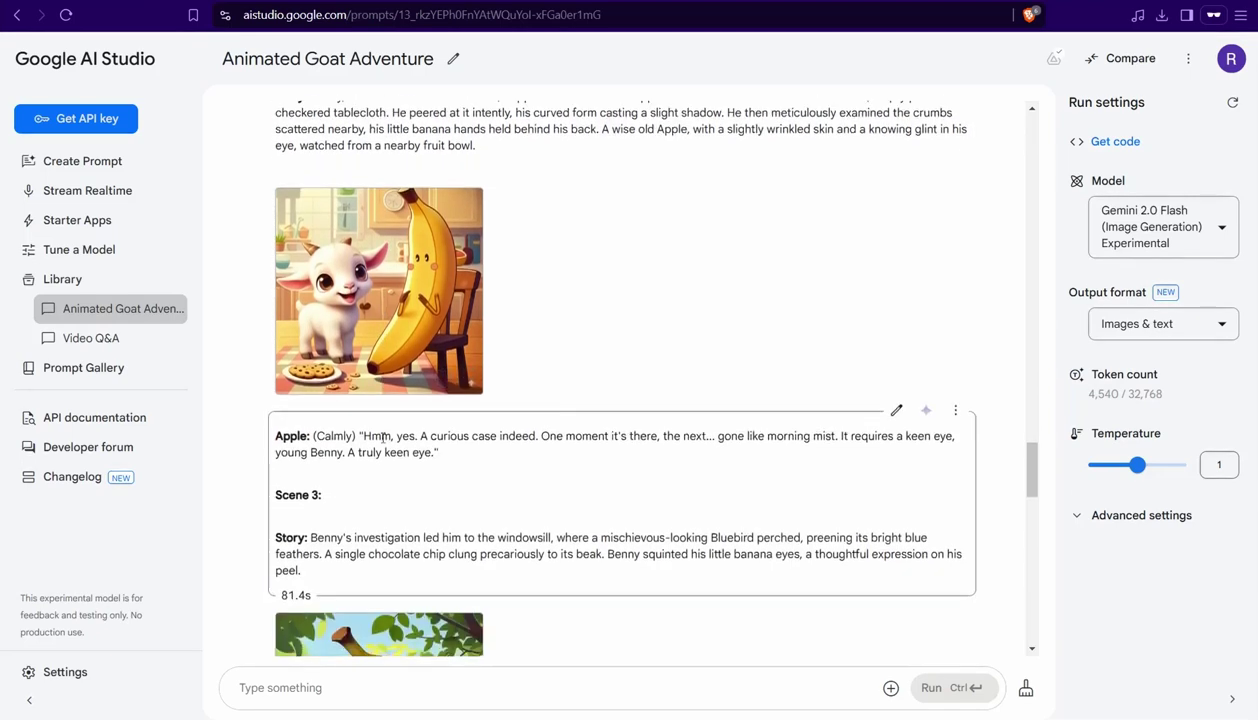
pyautogui.scroll(-5, 379, 487)
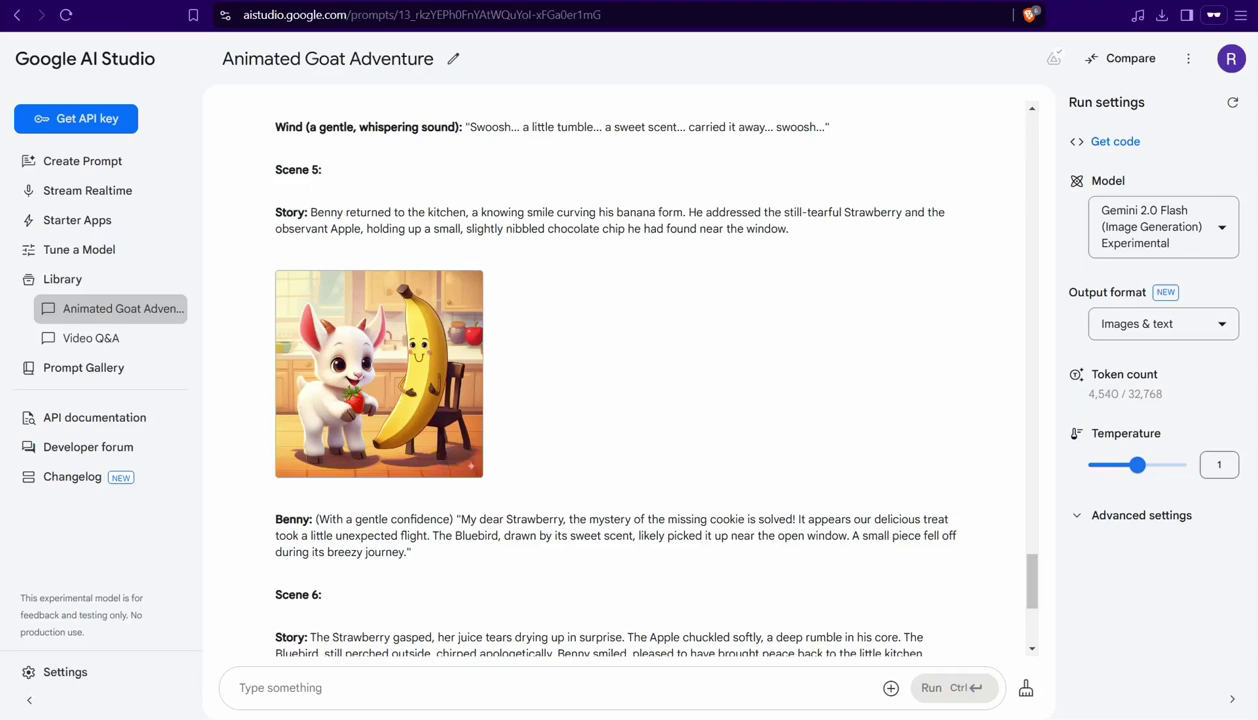
# Switch to the ChatGPT conversation with ideas for creating kid stories and read its list by category
pyautogui.click(230, 1)
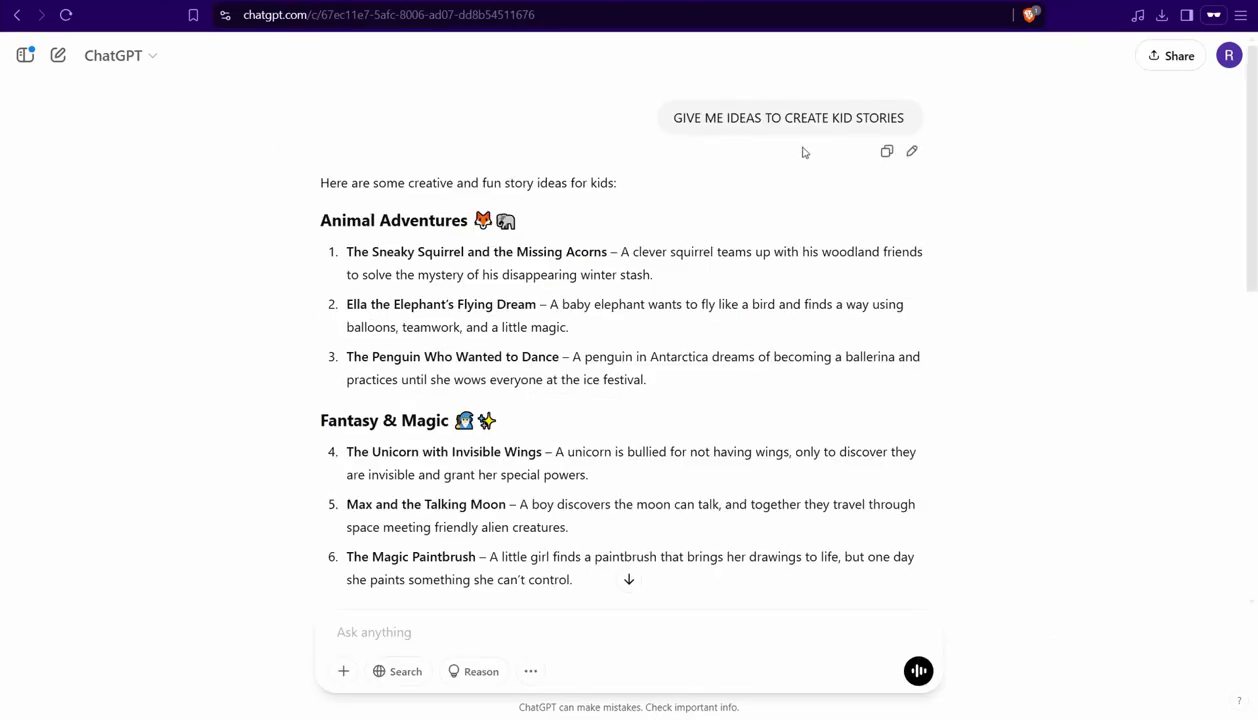
pyautogui.scroll(-4, 539, 262)
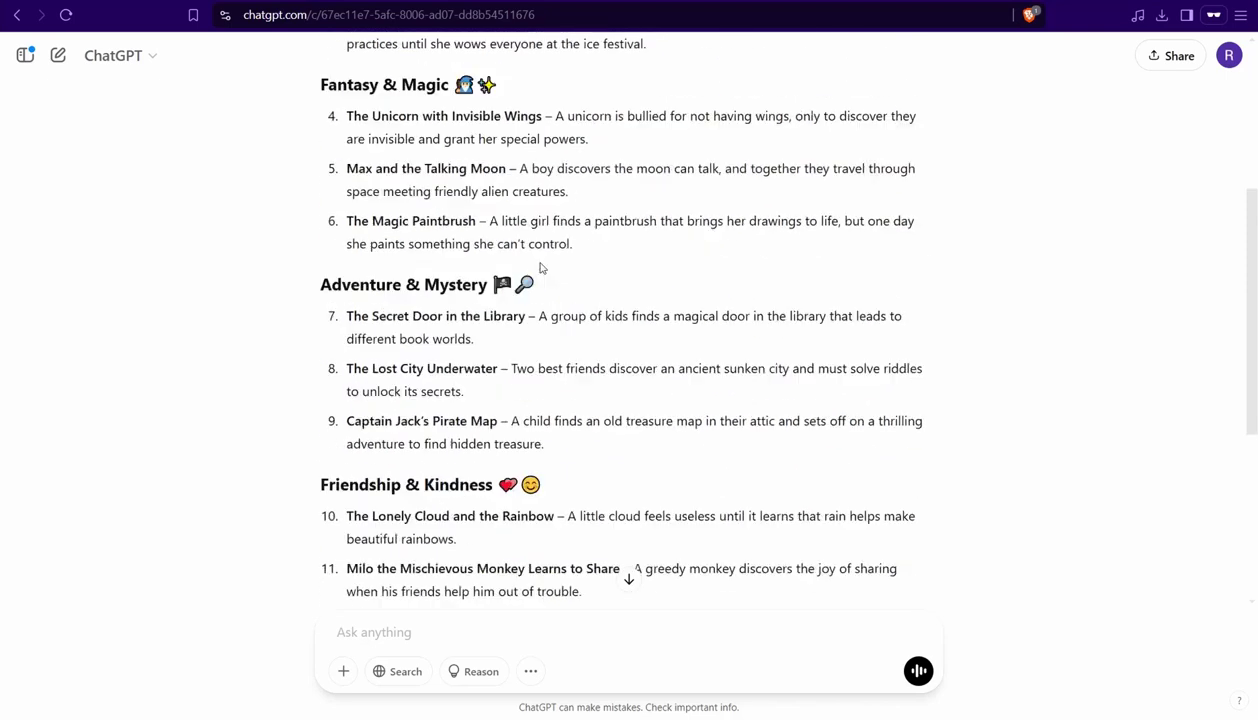
pyautogui.scroll(-3, 540, 268)
pyautogui.scroll(-2, 419, 325)
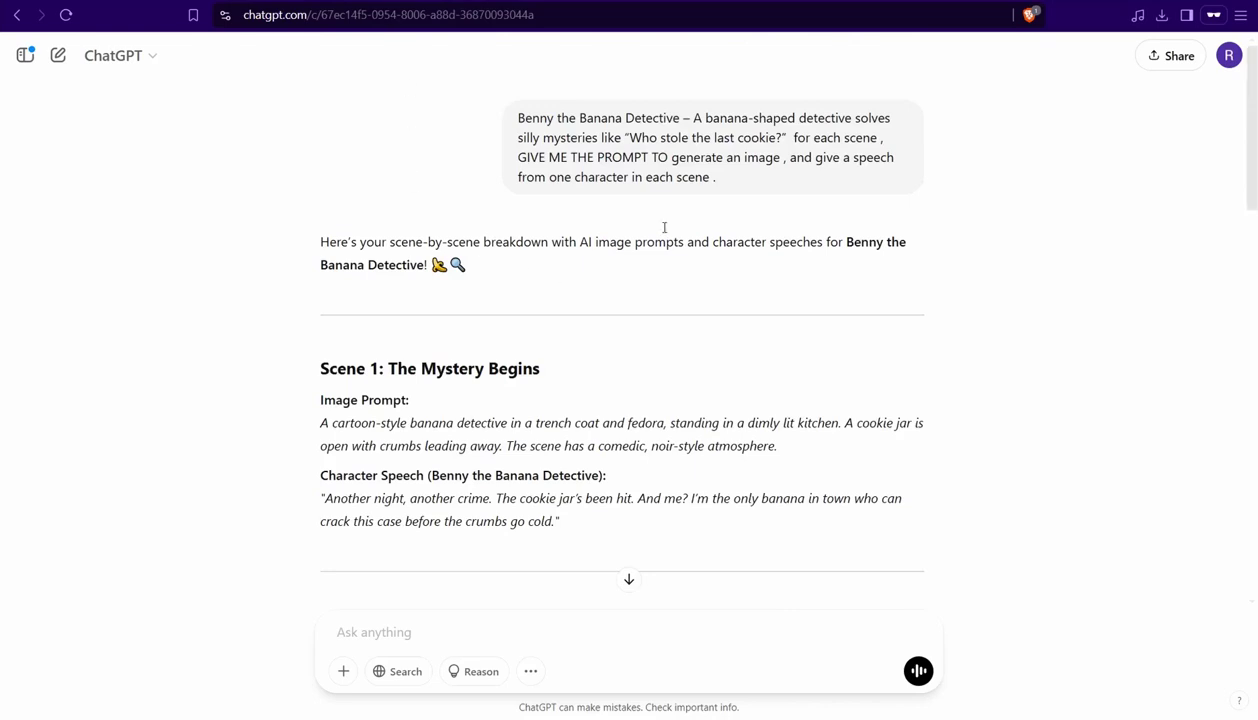
# Read the Benny the Banana Detective prompt and the first scenes of its breakdown in ChatGPT
pyautogui.moveTo(736, 171)
pyautogui.scroll(-5, 514, 272)
pyautogui.tripleClick(585, 588)
pyautogui.click(265, 388)
pyautogui.scroll(-5, 402, 267)
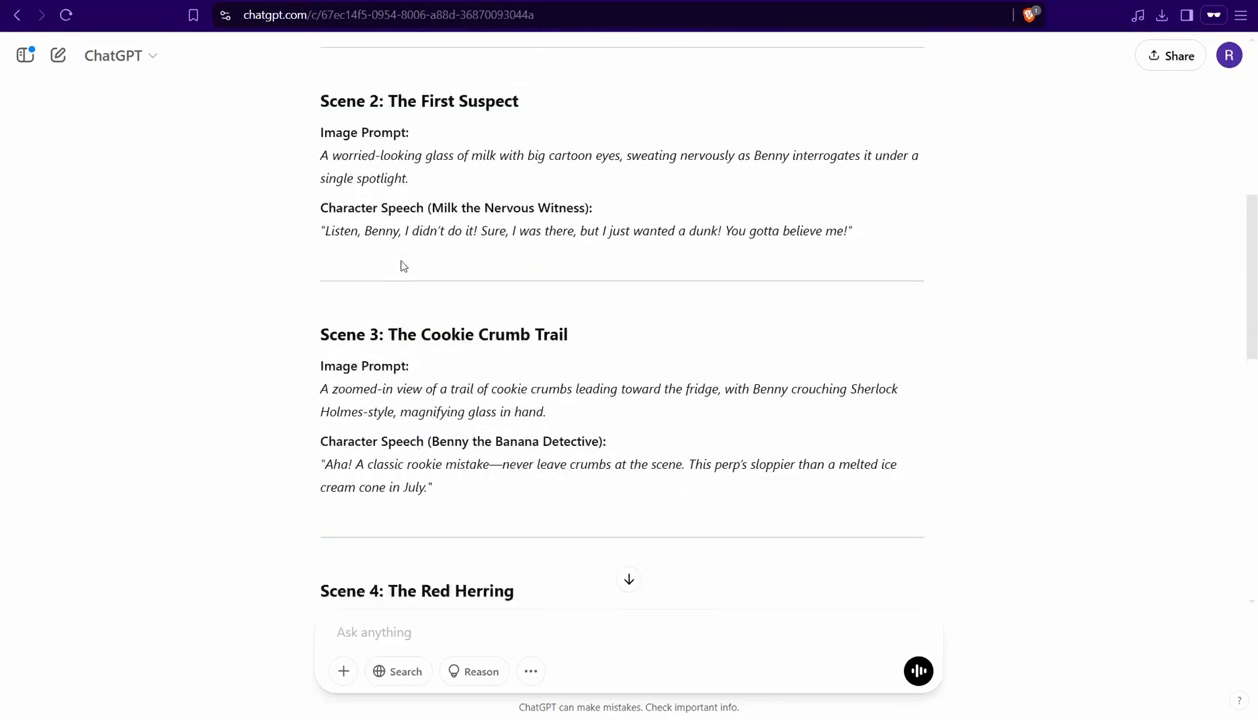
# Highlight Scene 3's image prompt and Benny's speech in turn, and read on through Scenes 4 and 5
pyautogui.scroll(3, 396, 320)
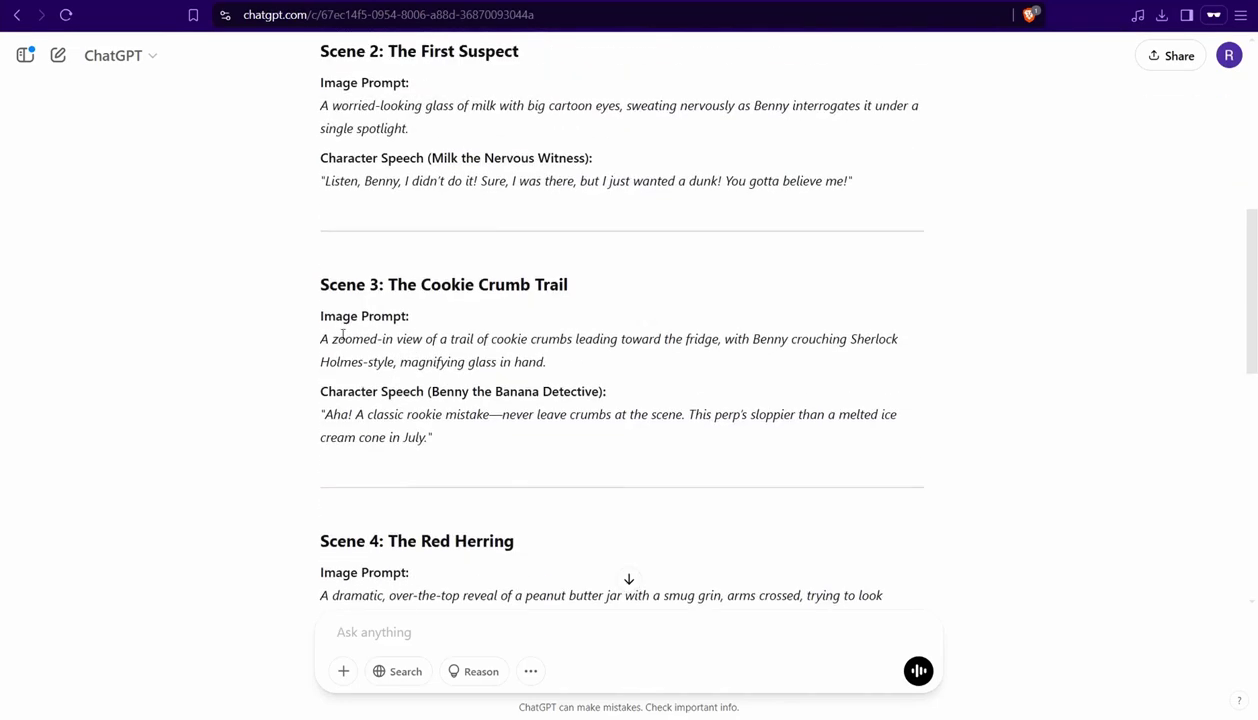
pyautogui.moveTo(321, 338); pyautogui.dragTo(561, 357)
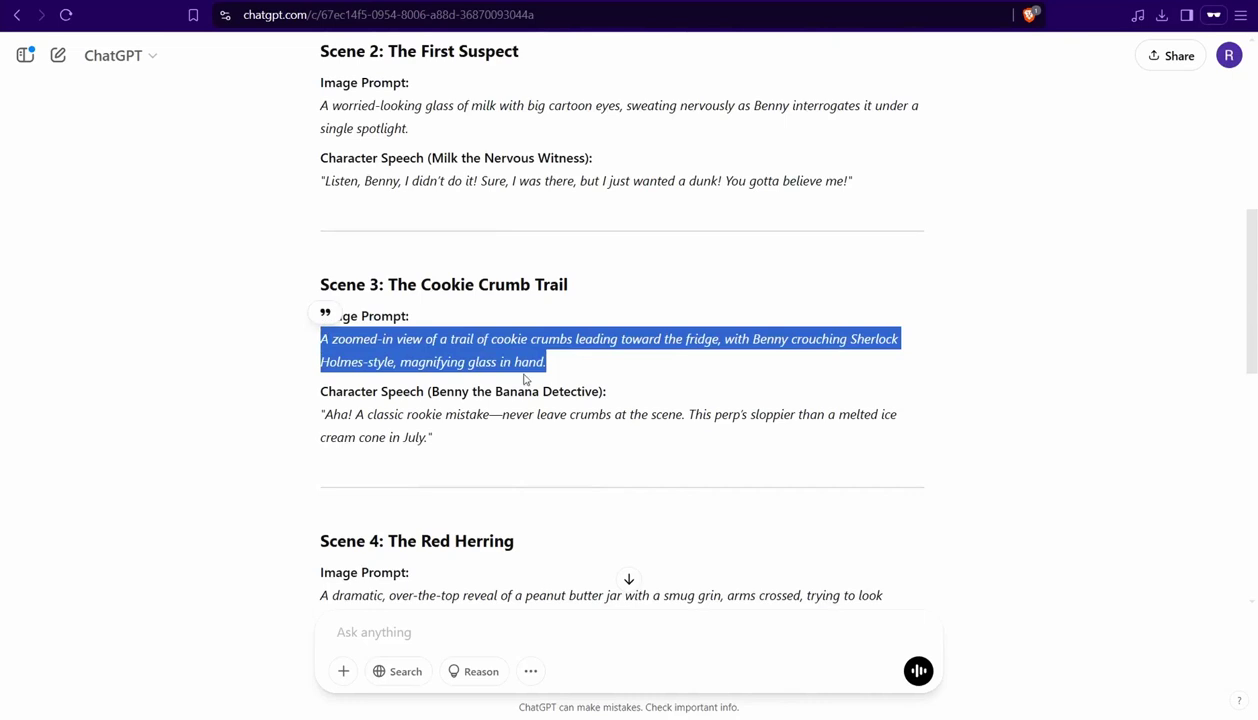
pyautogui.moveTo(318, 414); pyautogui.dragTo(466, 439)
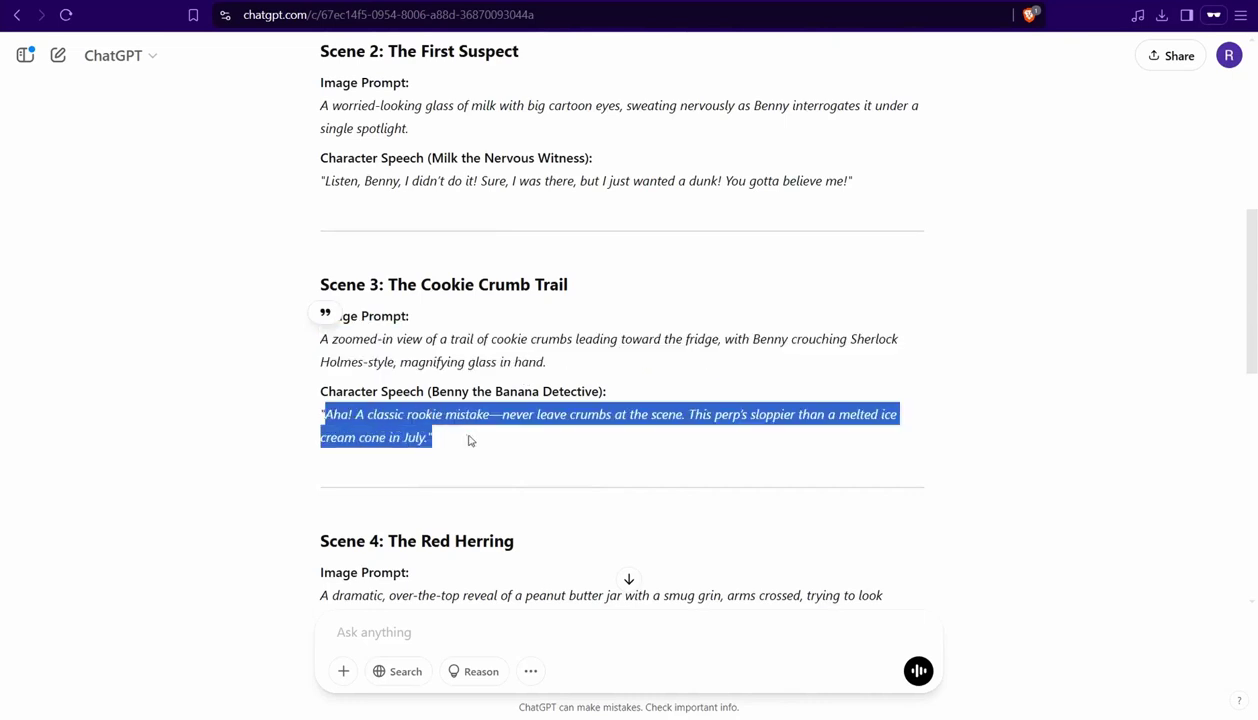
pyautogui.scroll(-4, 483, 332)
pyautogui.scroll(2, 430, 435)
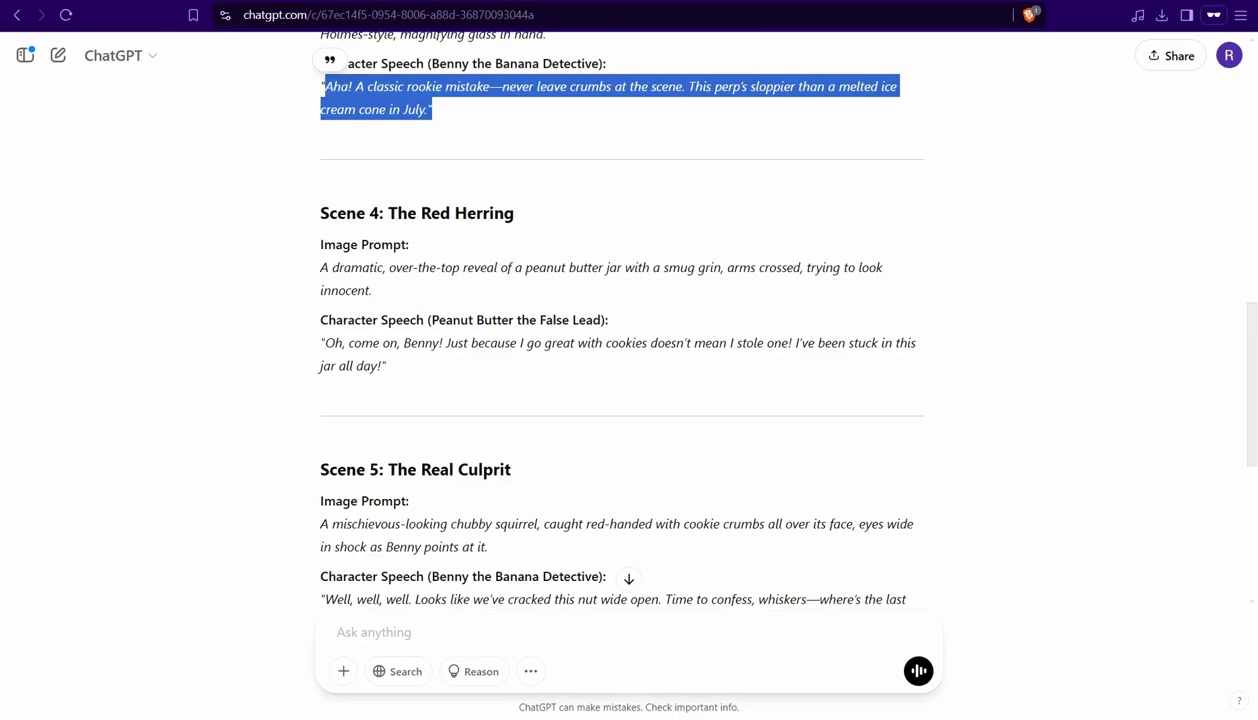
# Look over the Reve AI image generator page and the generated result in TensorArt's Ghibli Style tool
pyautogui.hotkey('ctrl', 'Tab')
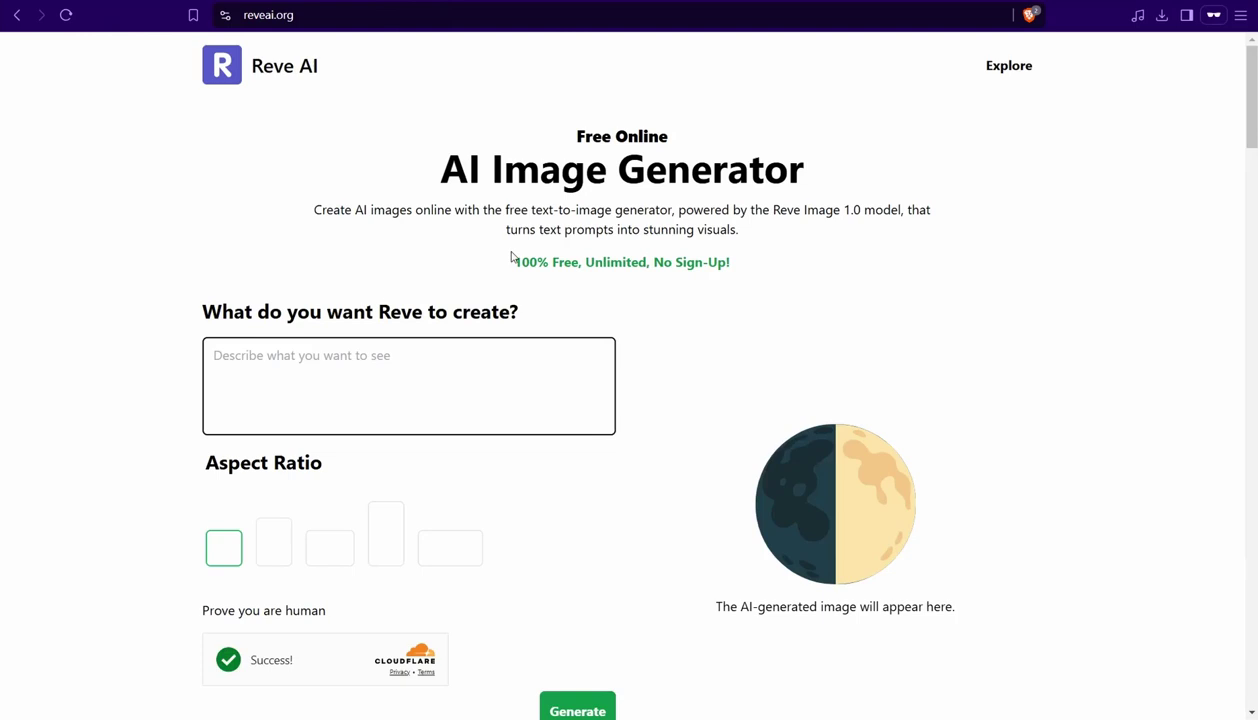
pyautogui.moveTo(587, 263); pyautogui.dragTo(610, 263)
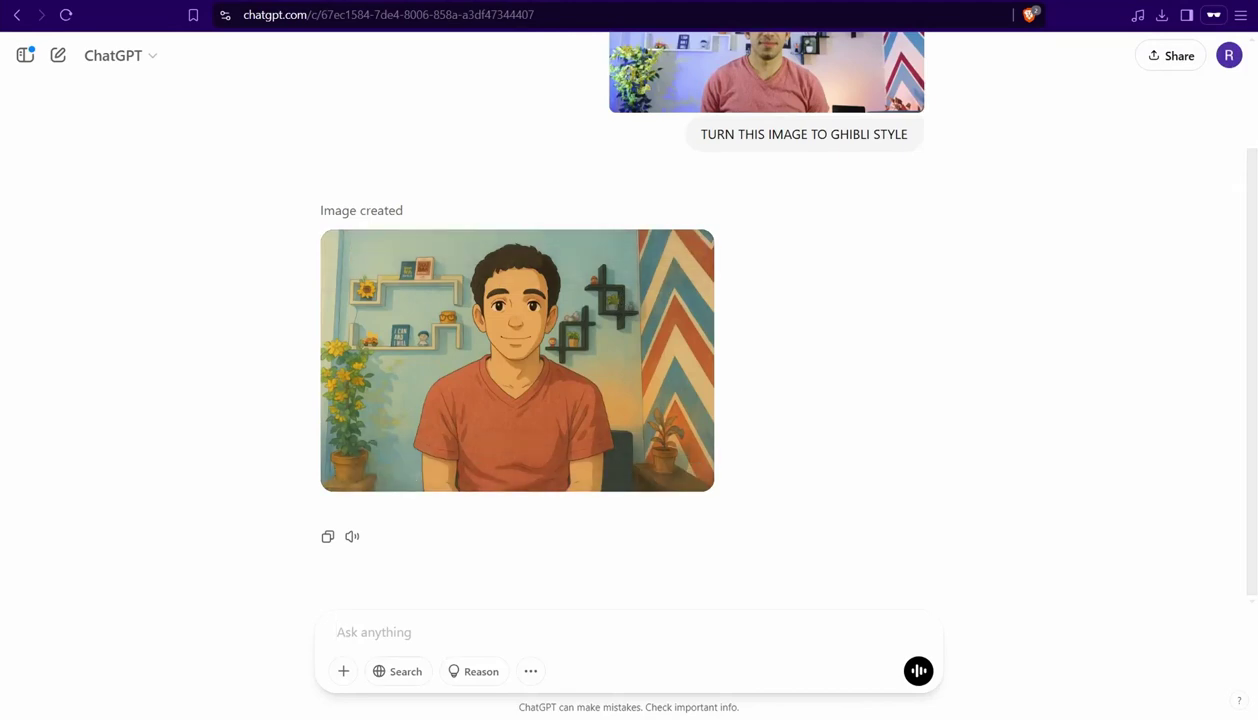
pyautogui.click(560, 2)
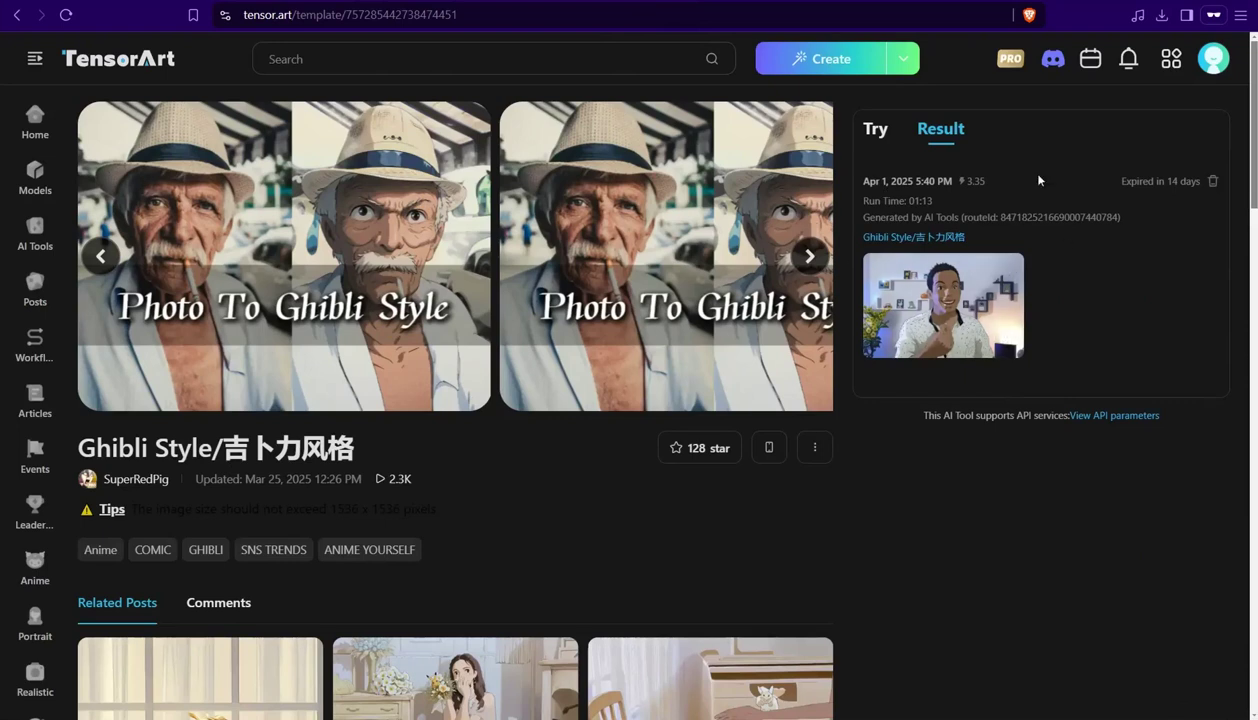
pyautogui.moveTo(950, 316)
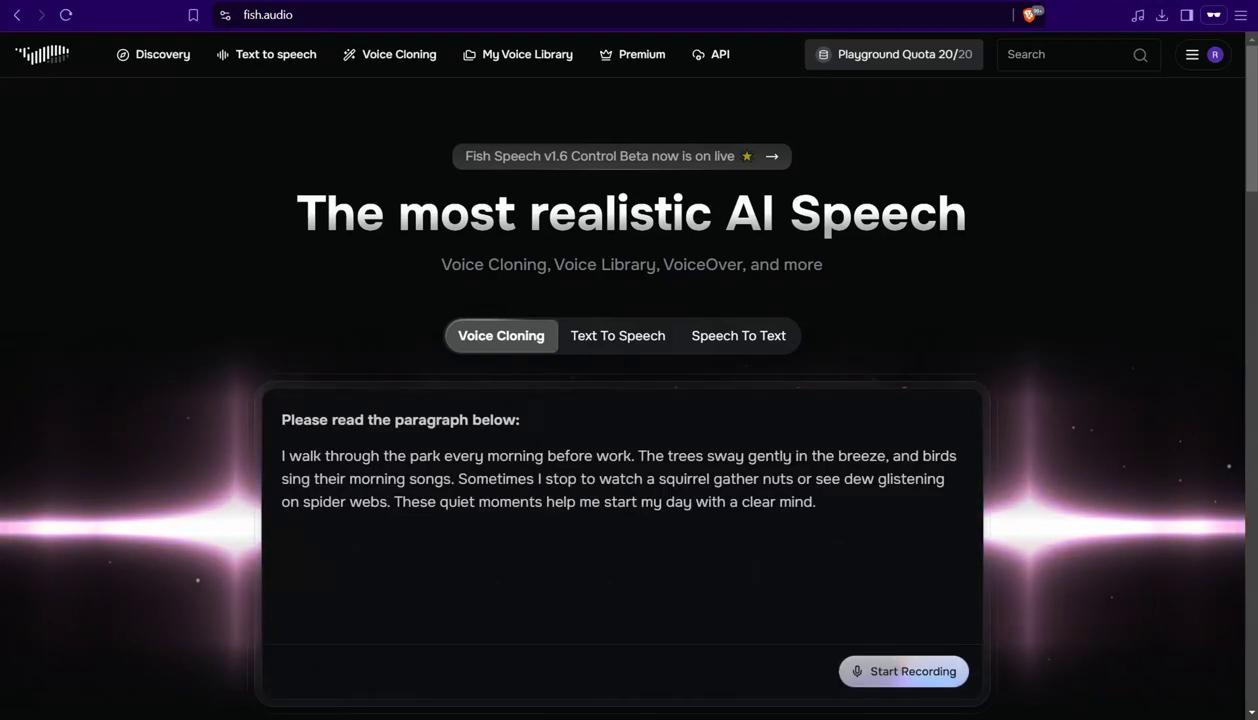
# Create an Instant Speech project in Fish Audio's text-to-speech studio
pyautogui.click(599, 341)
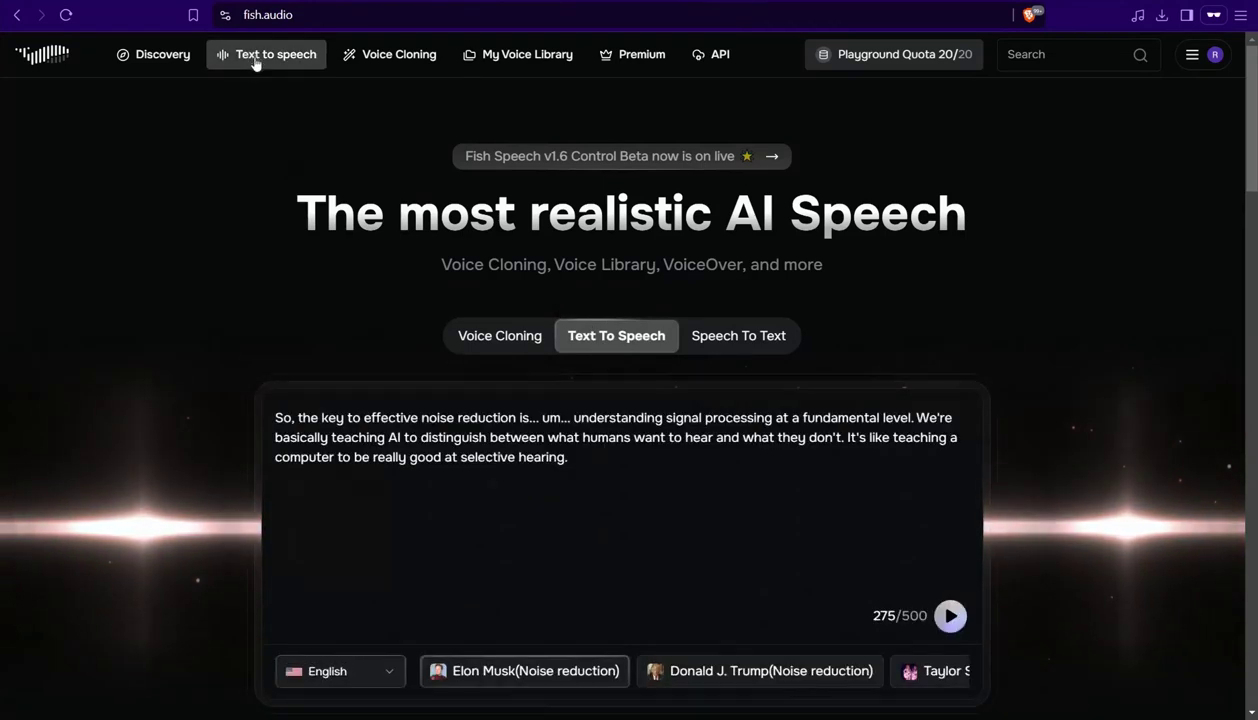
pyautogui.click(257, 66)
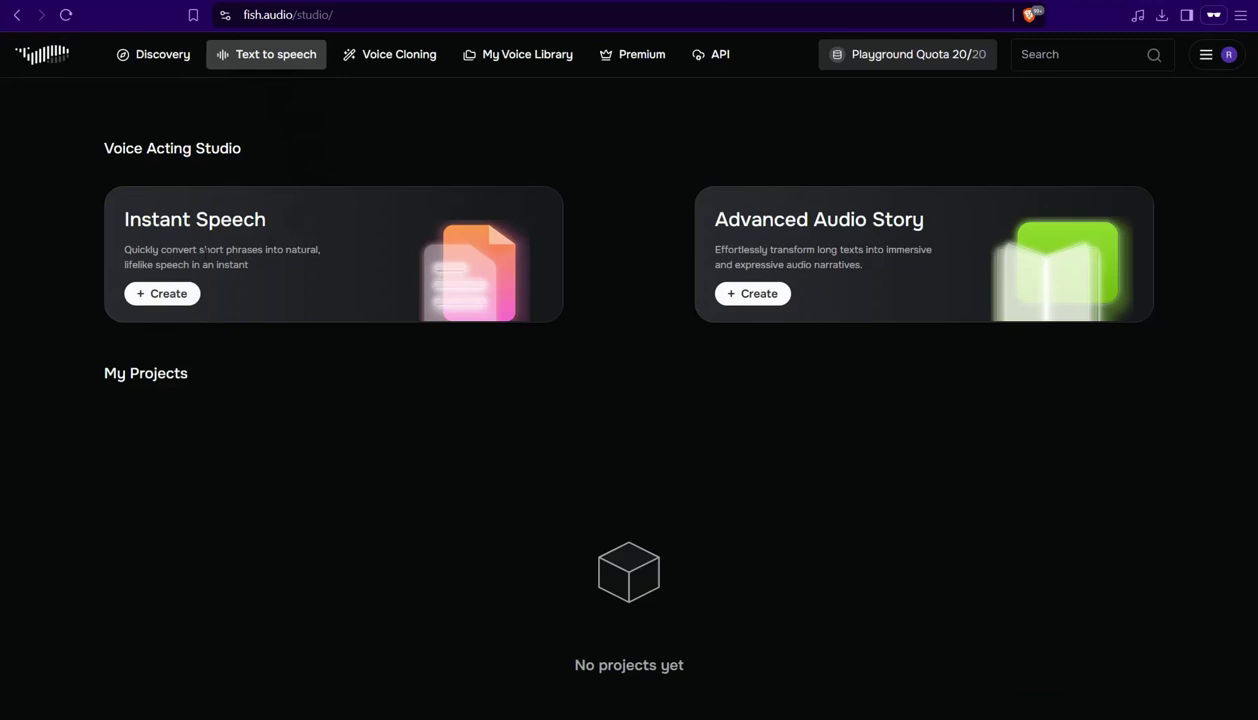
pyautogui.click(150, 296)
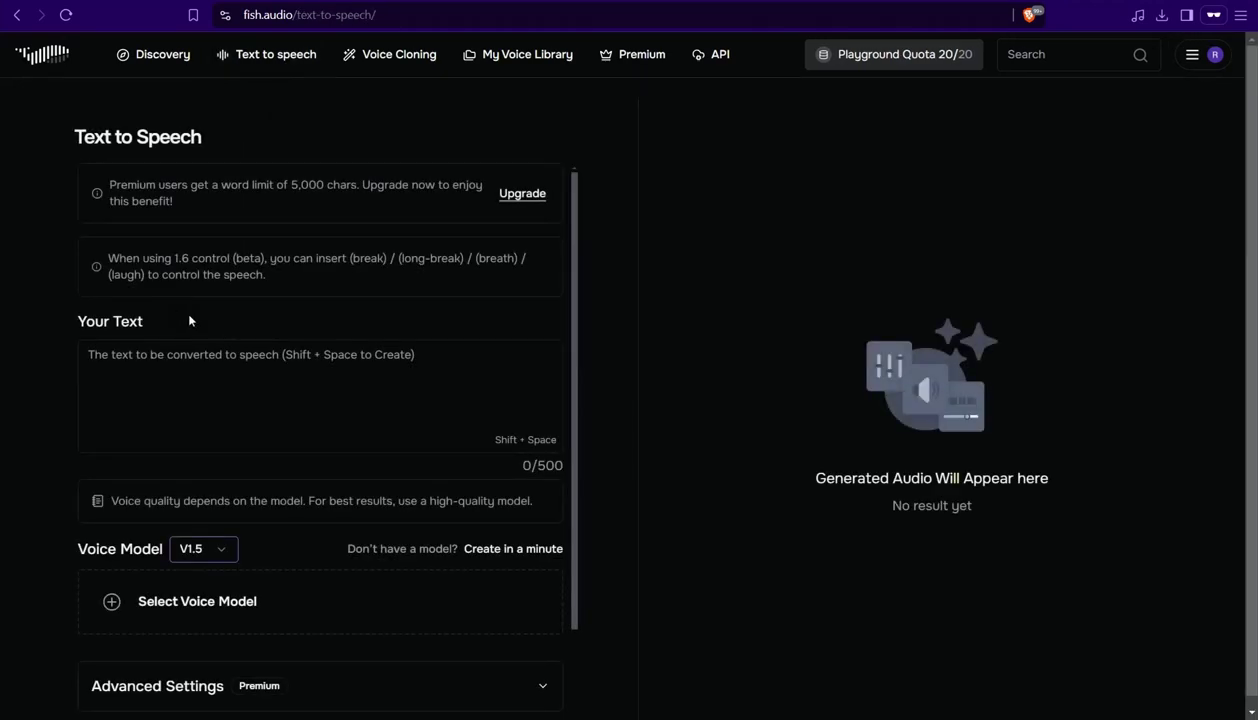
# Browse the Explore collection of voice models for the speech and close the voice selection without choosing one
pyautogui.scroll(-1, 190, 320)
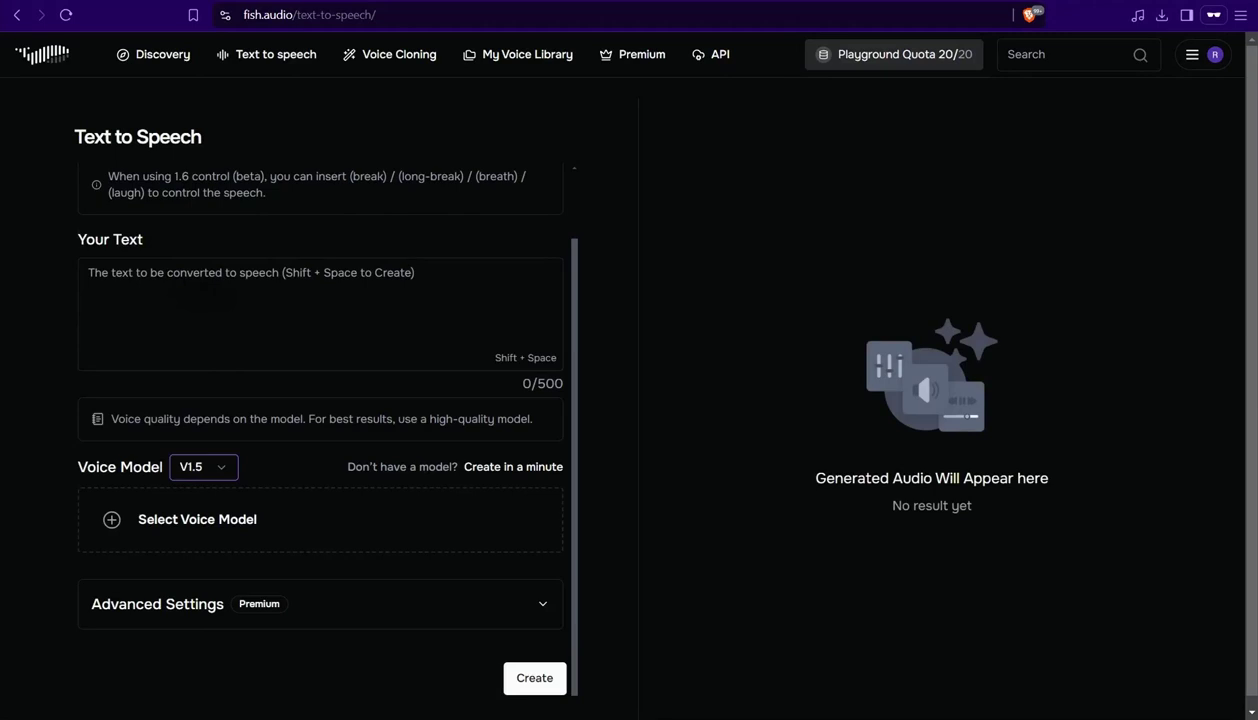
pyautogui.scroll(-1, 320, 450)
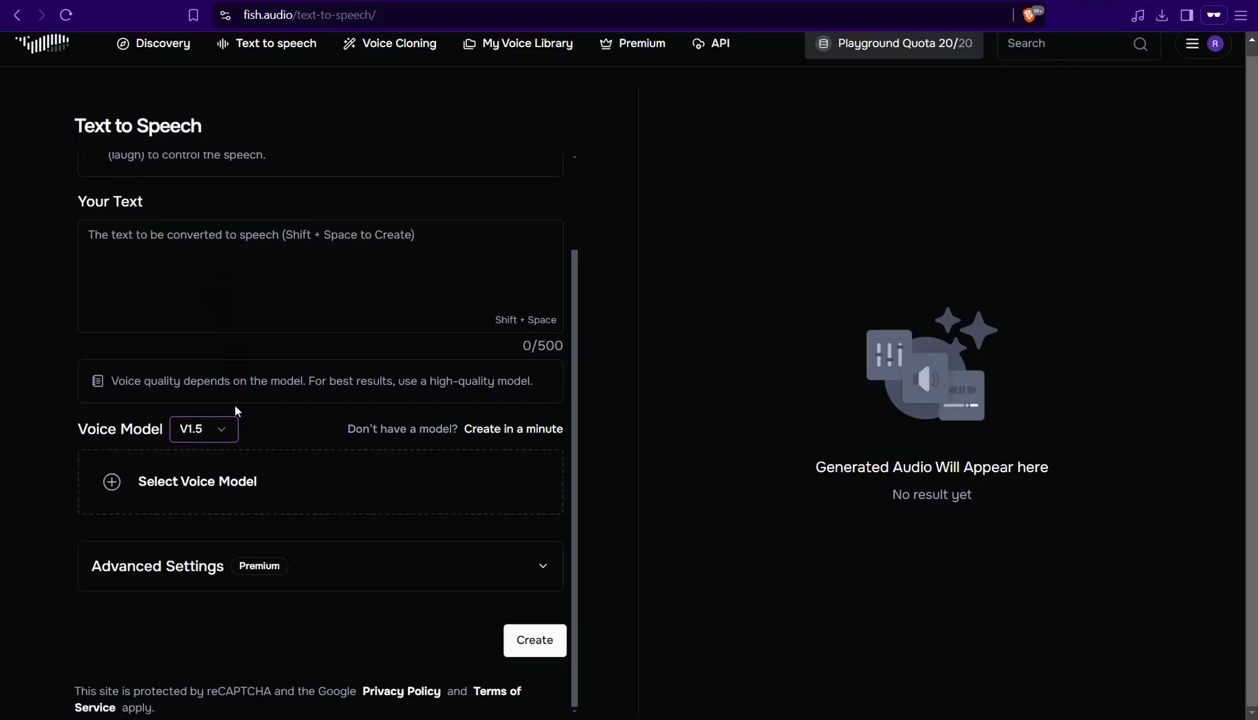
pyautogui.click(188, 481)
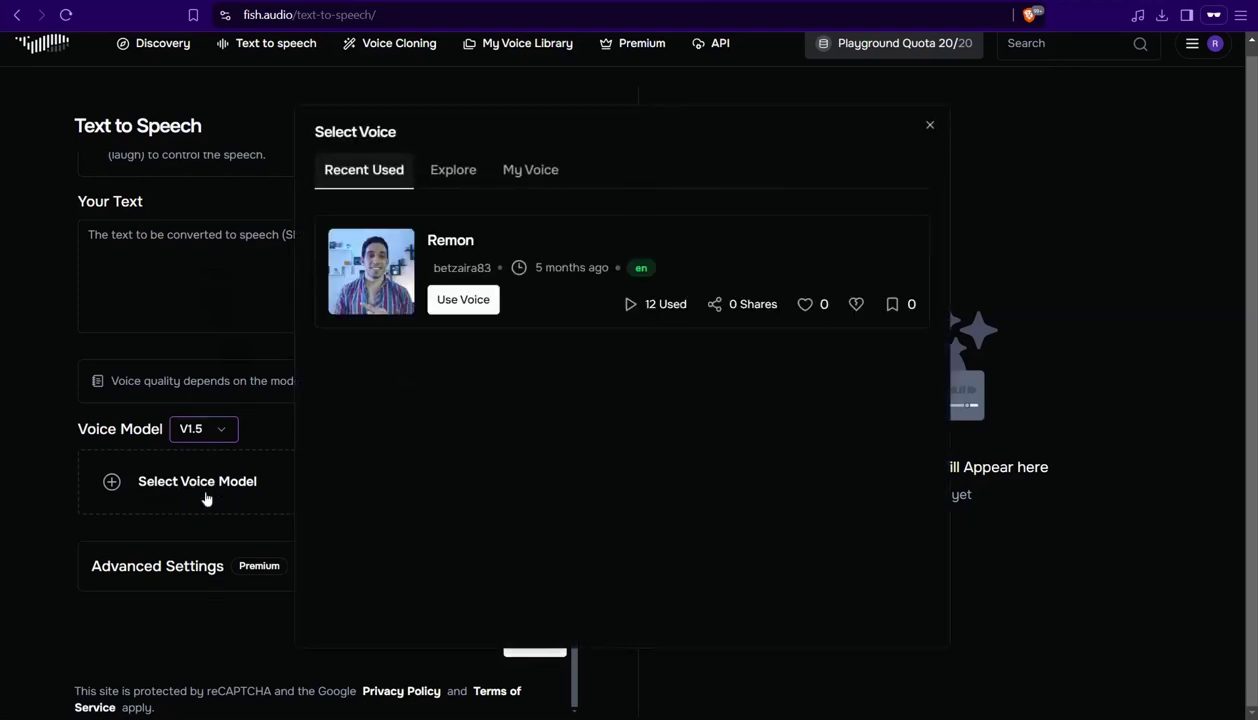
pyautogui.click(455, 169)
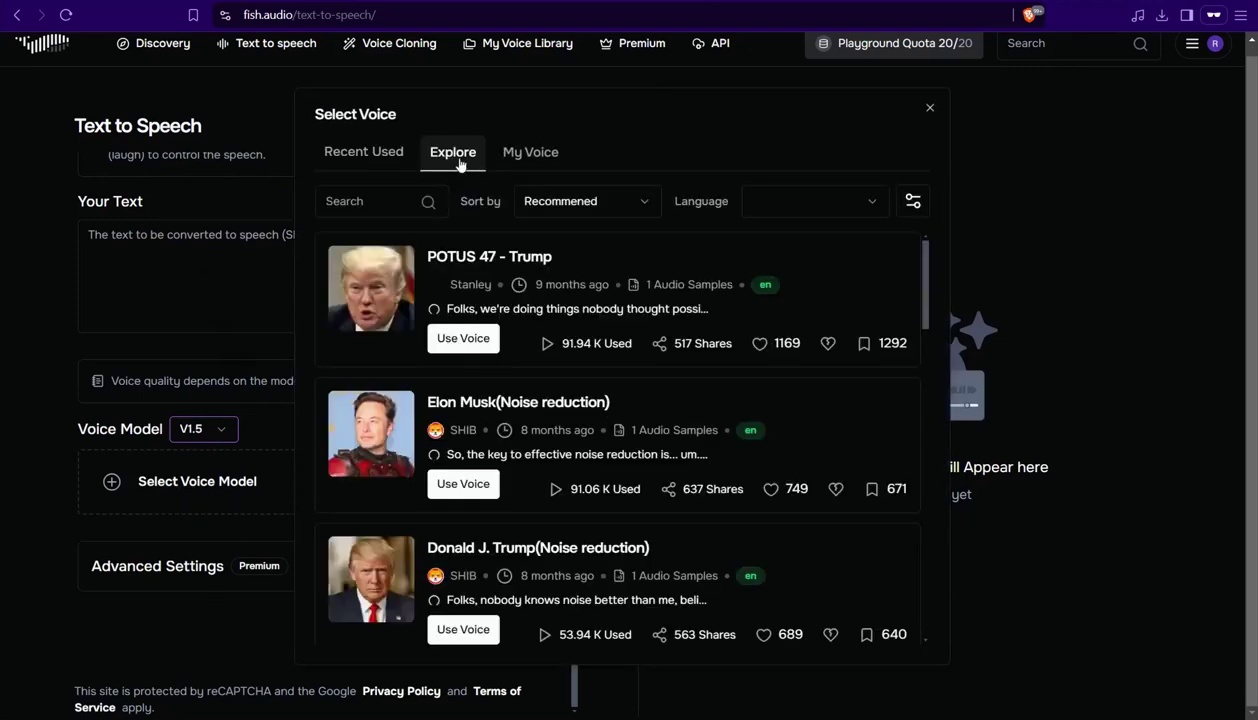
pyautogui.scroll(-8, 657, 402)
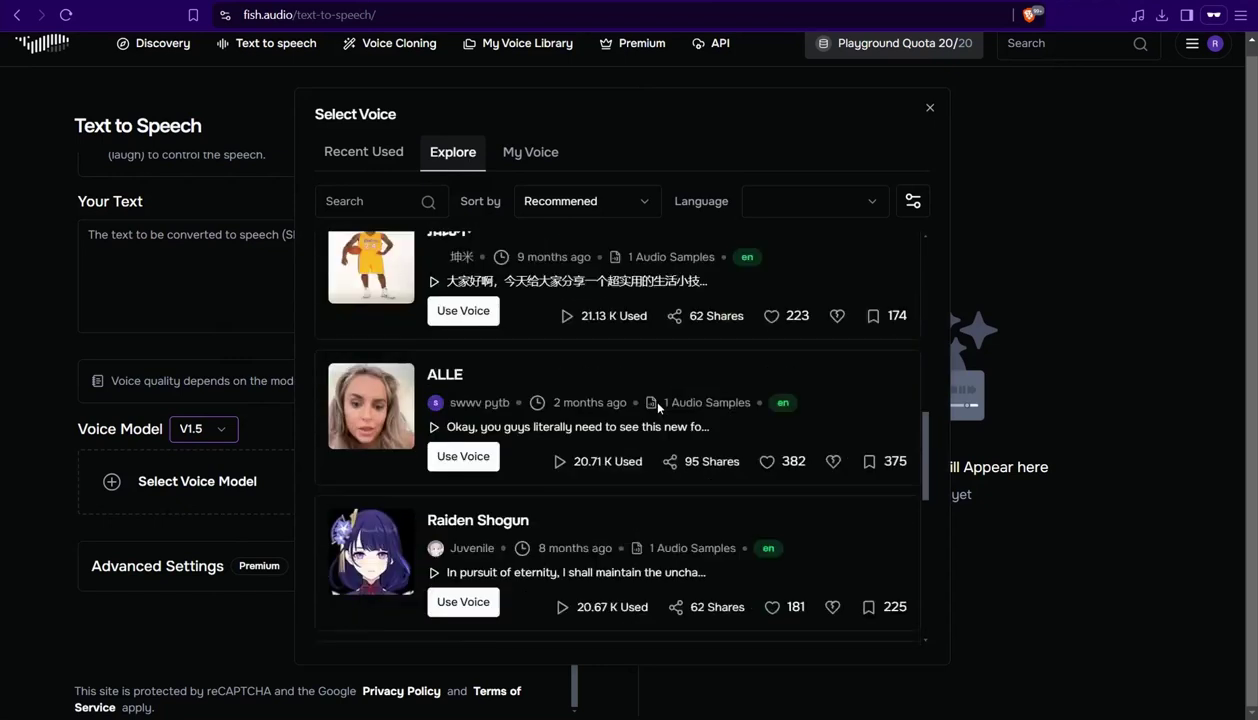
pyautogui.scroll(-6, 657, 402)
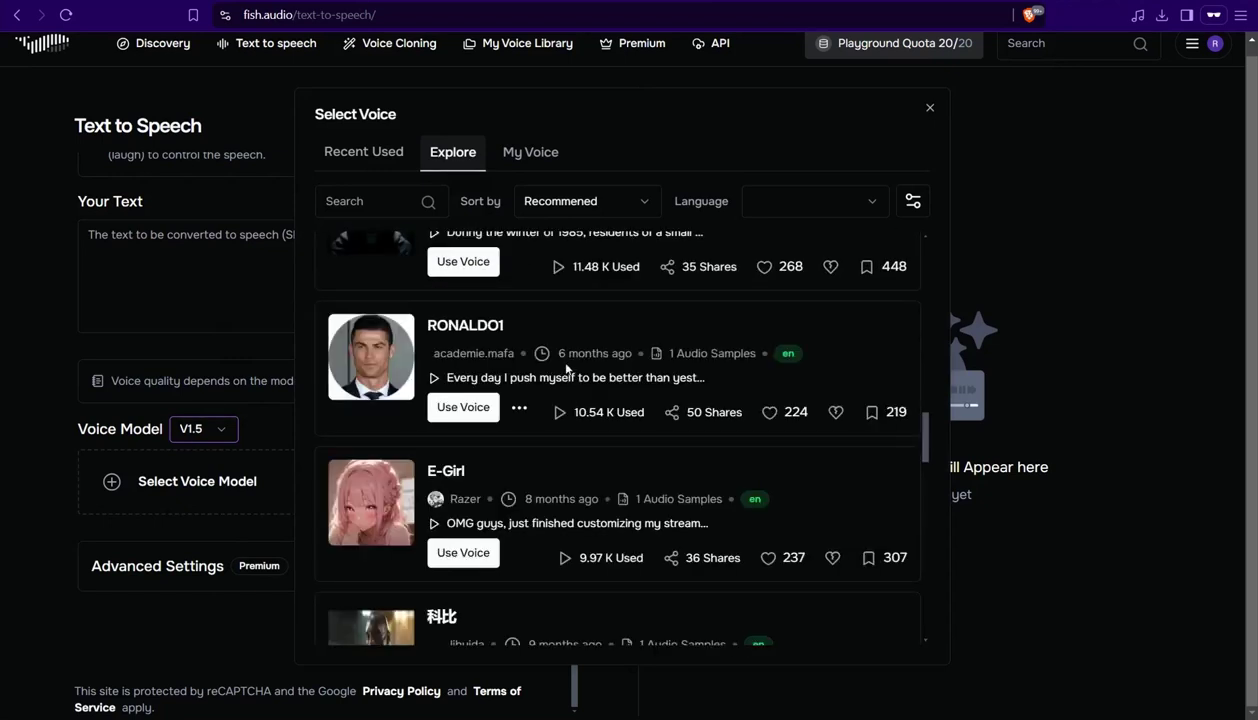
pyautogui.scroll(-7, 567, 370)
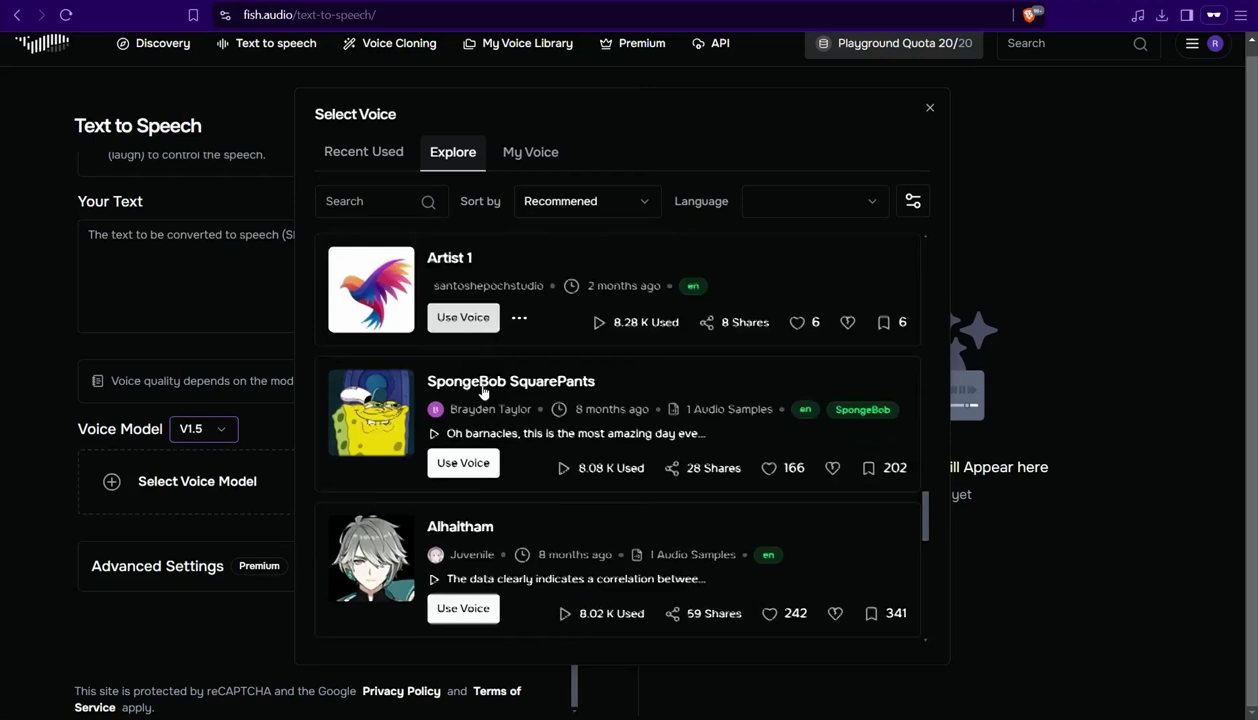
pyautogui.scroll(-7, 483, 392)
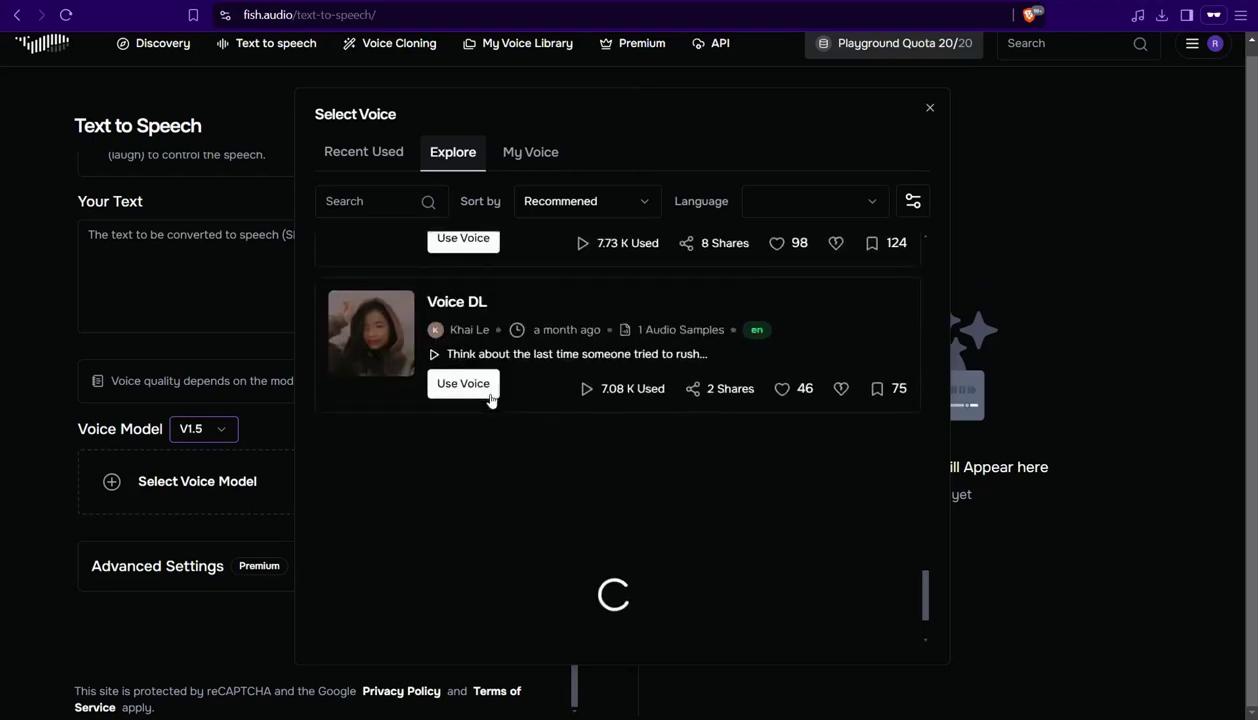
pyautogui.scroll(-5, 490, 400)
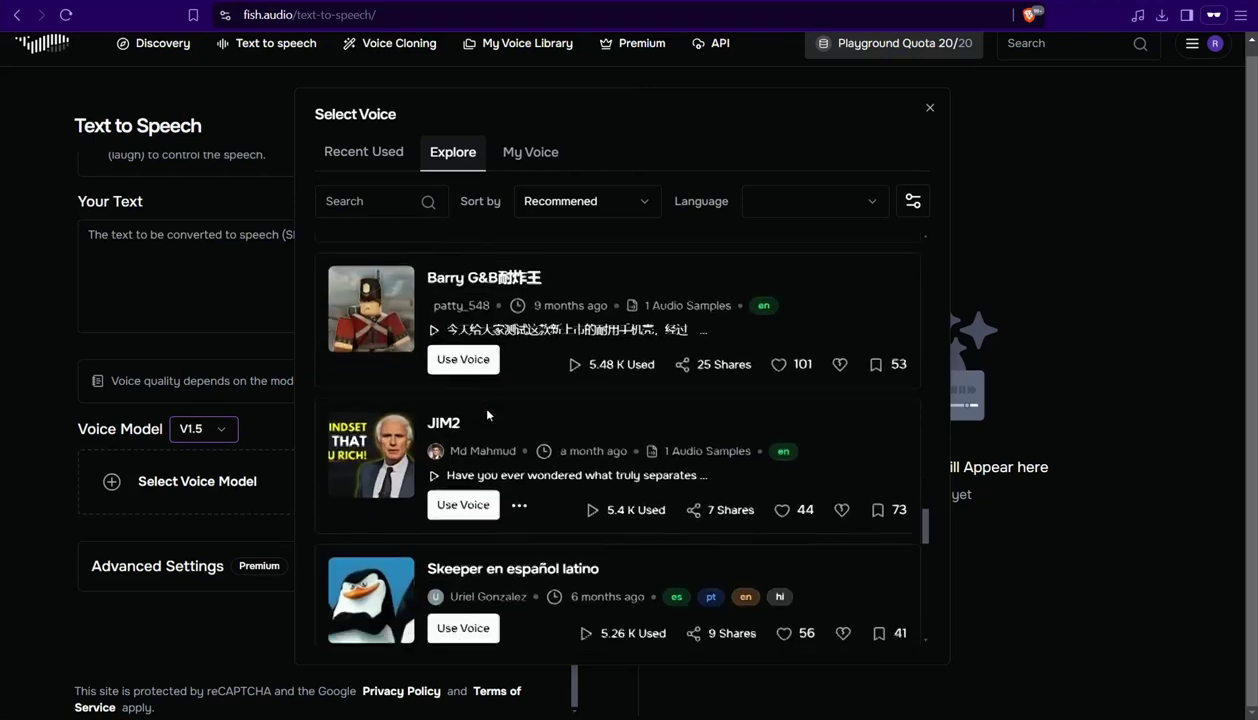
pyautogui.scroll(-8, 487, 415)
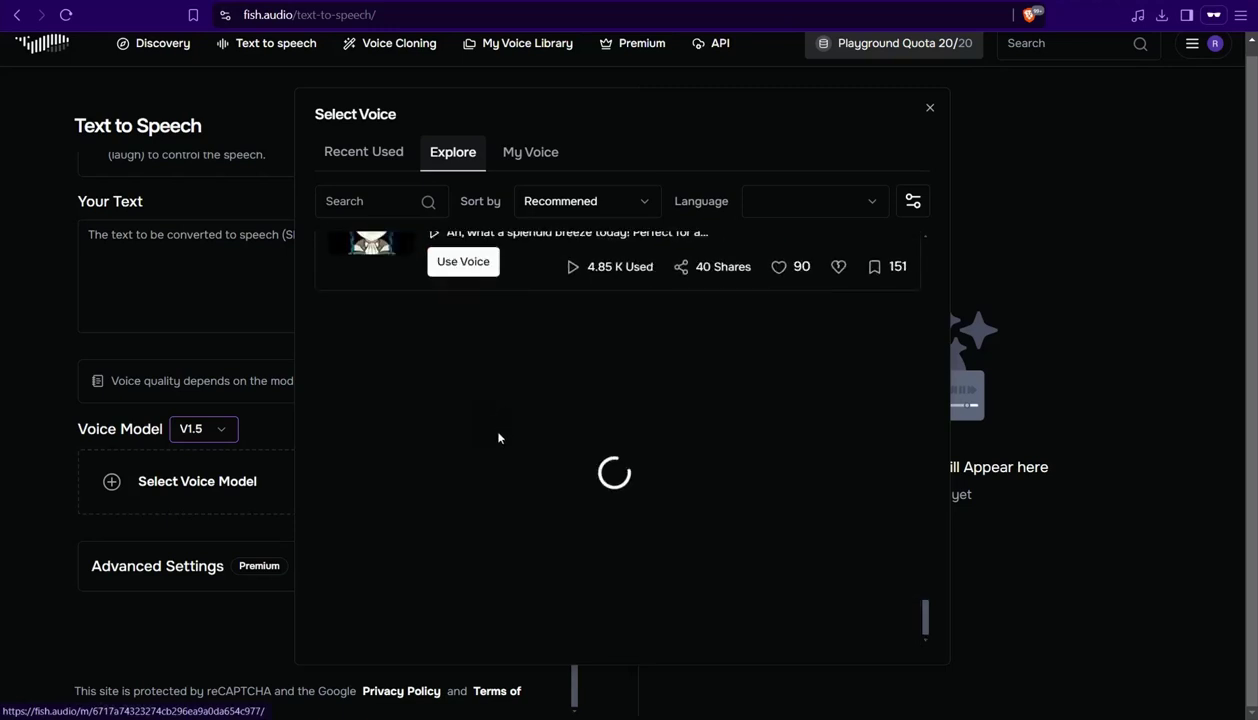
pyautogui.scroll(15, 498, 437)
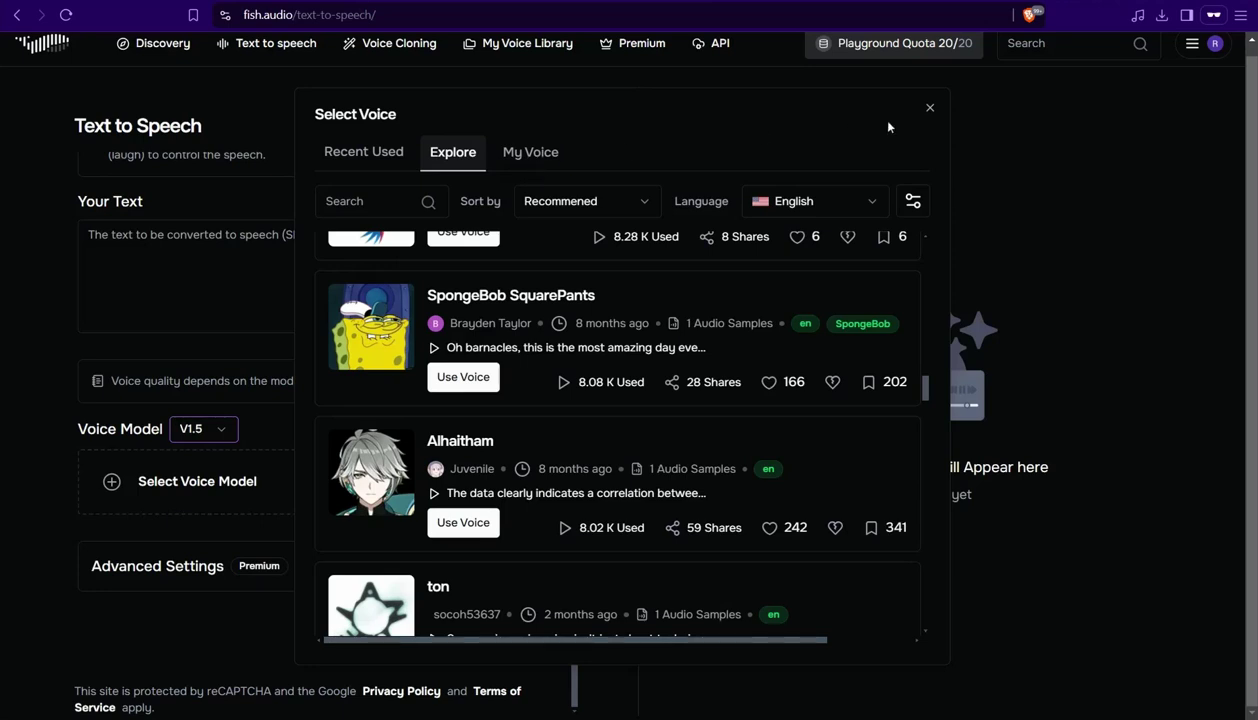
pyautogui.click(930, 109)
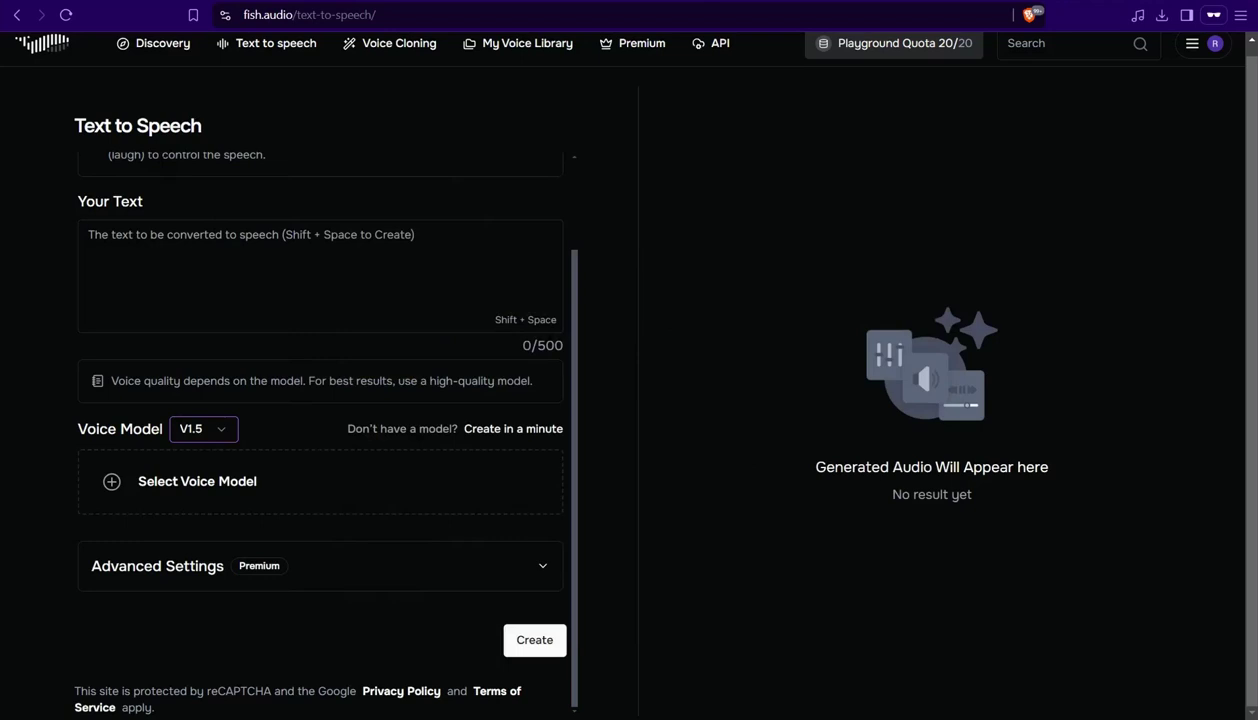
# Switch to the ElevenLabs Text to Speech page
pyautogui.hotkey('ctrl', 'Tab')
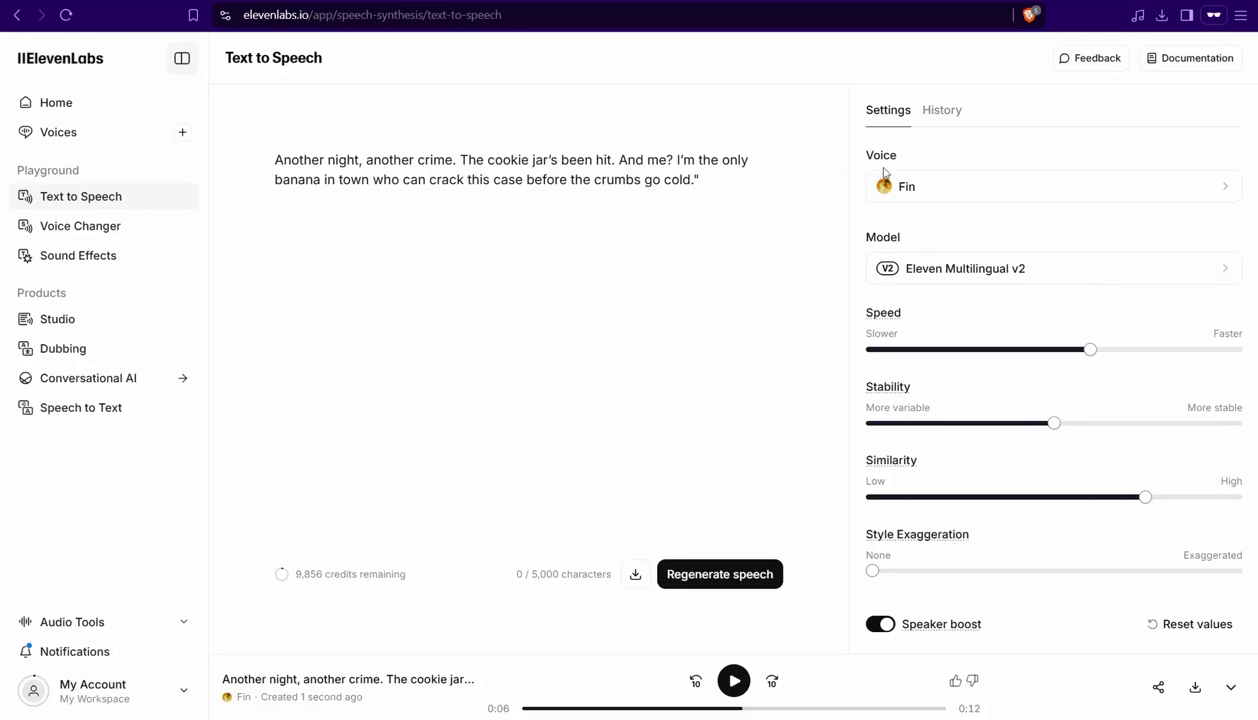
# Open the voice selection with the Default voices and listen to the generated banana detective speech
pyautogui.click(1008, 190)
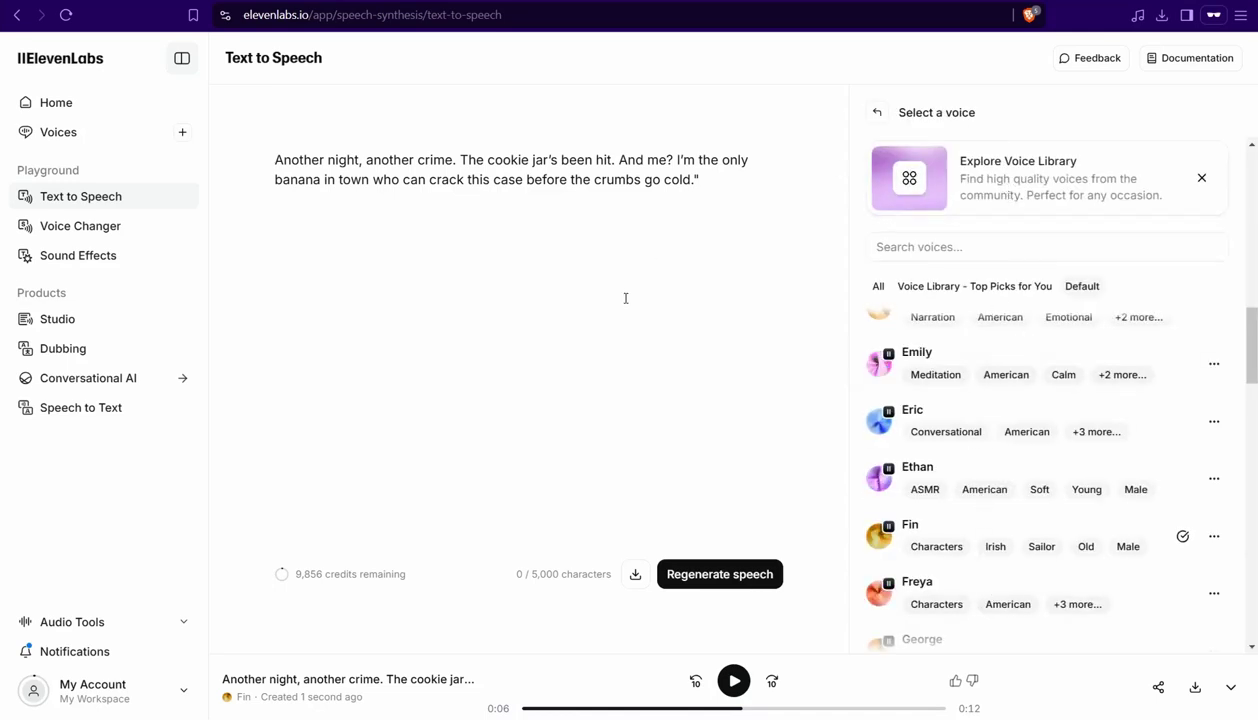
pyautogui.click(598, 708)
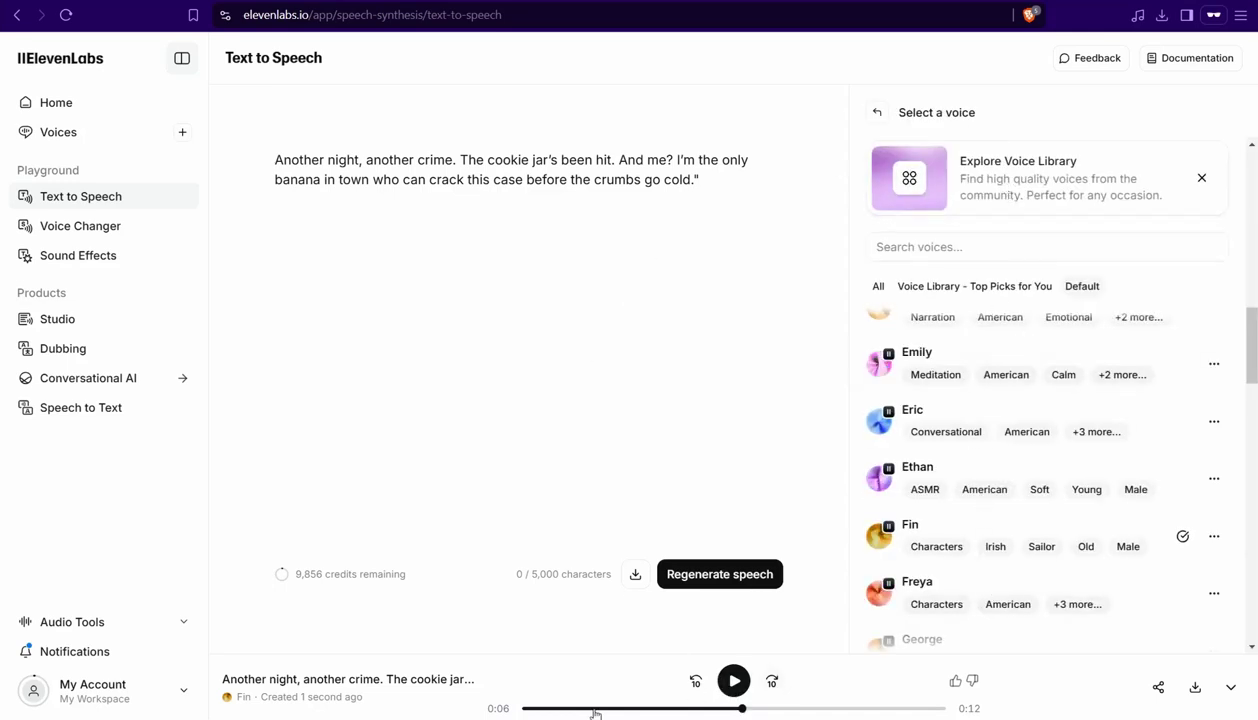
pyautogui.click(735, 681)
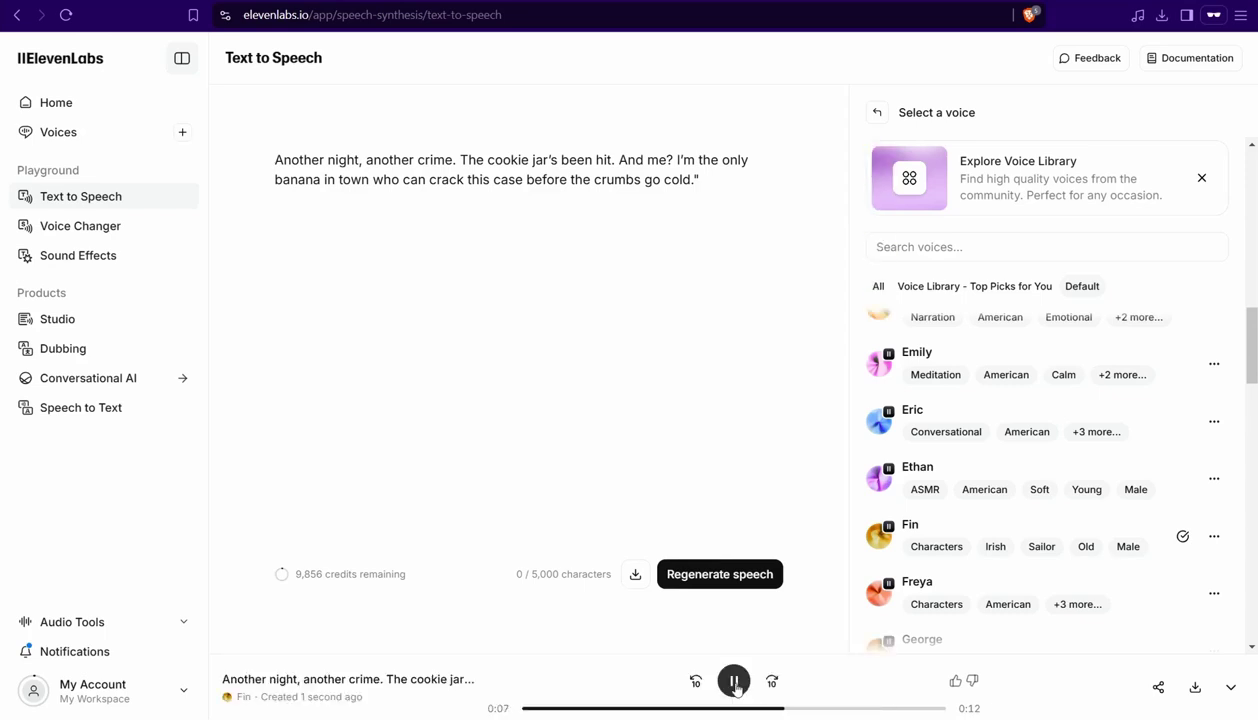
pyautogui.click(735, 683)
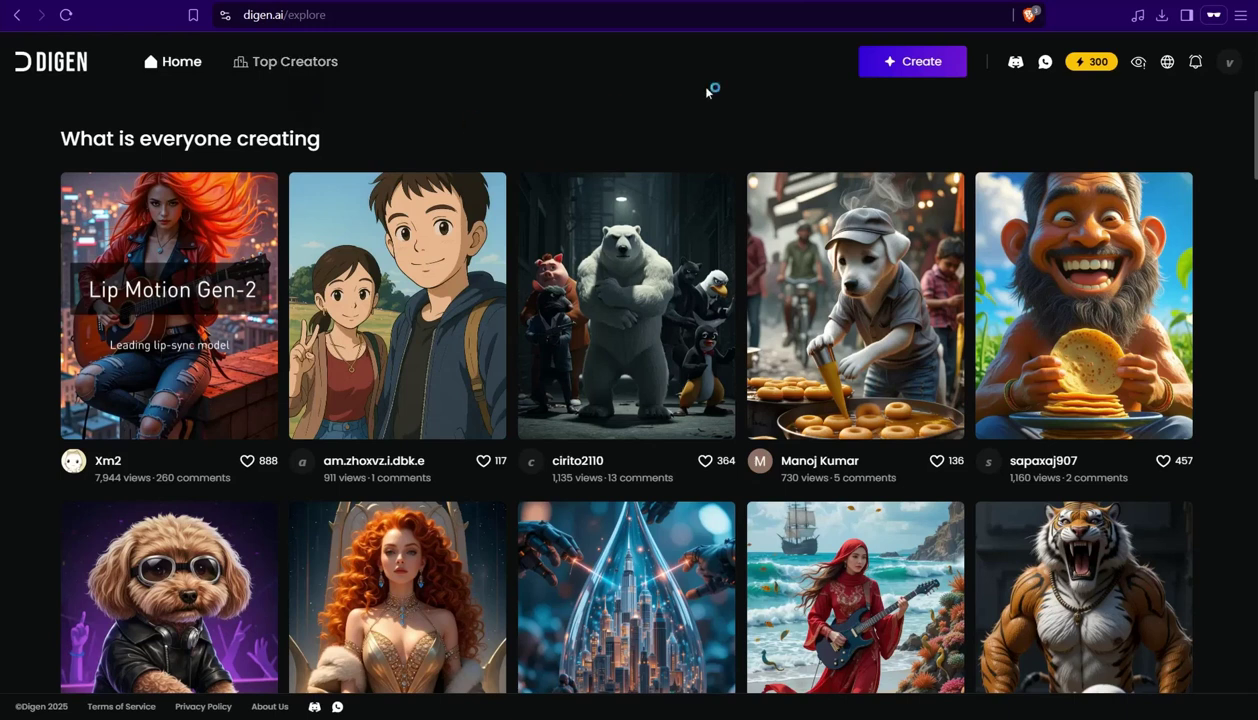
# Start creating in Digen and set the music to No Music for the Real Motion 2.0 banana detective video
pyautogui.click(899, 72)
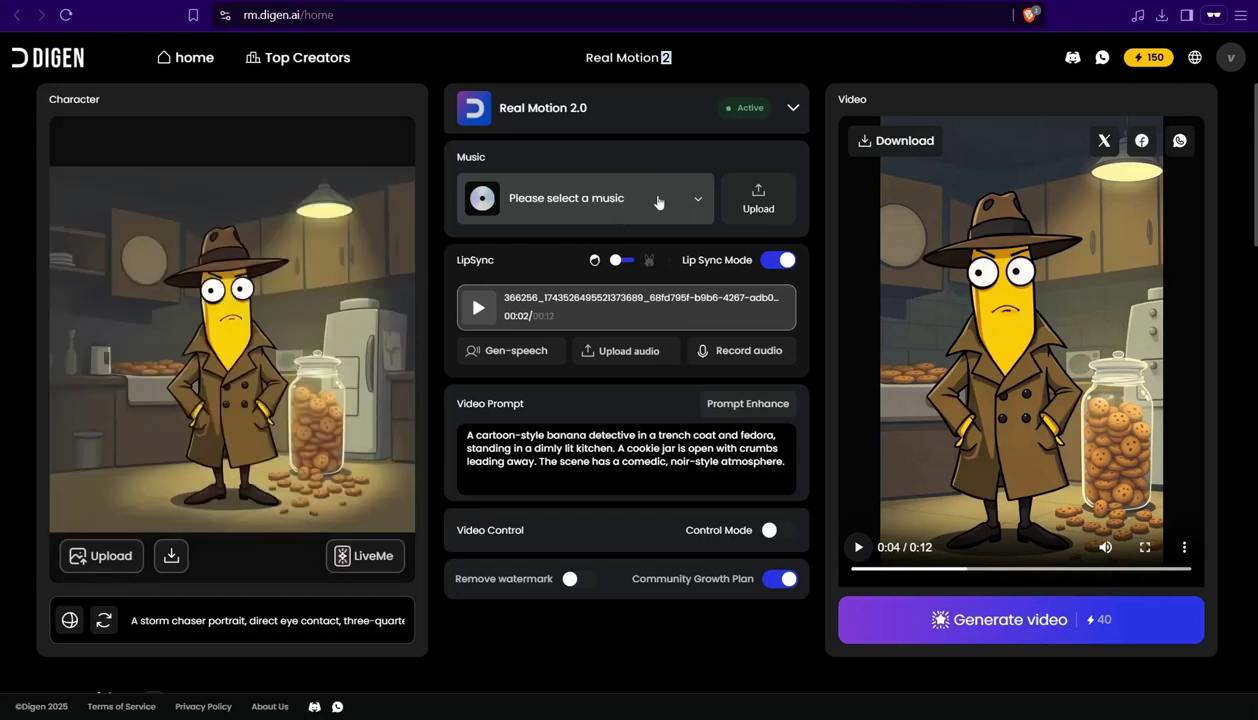
pyautogui.click(697, 201)
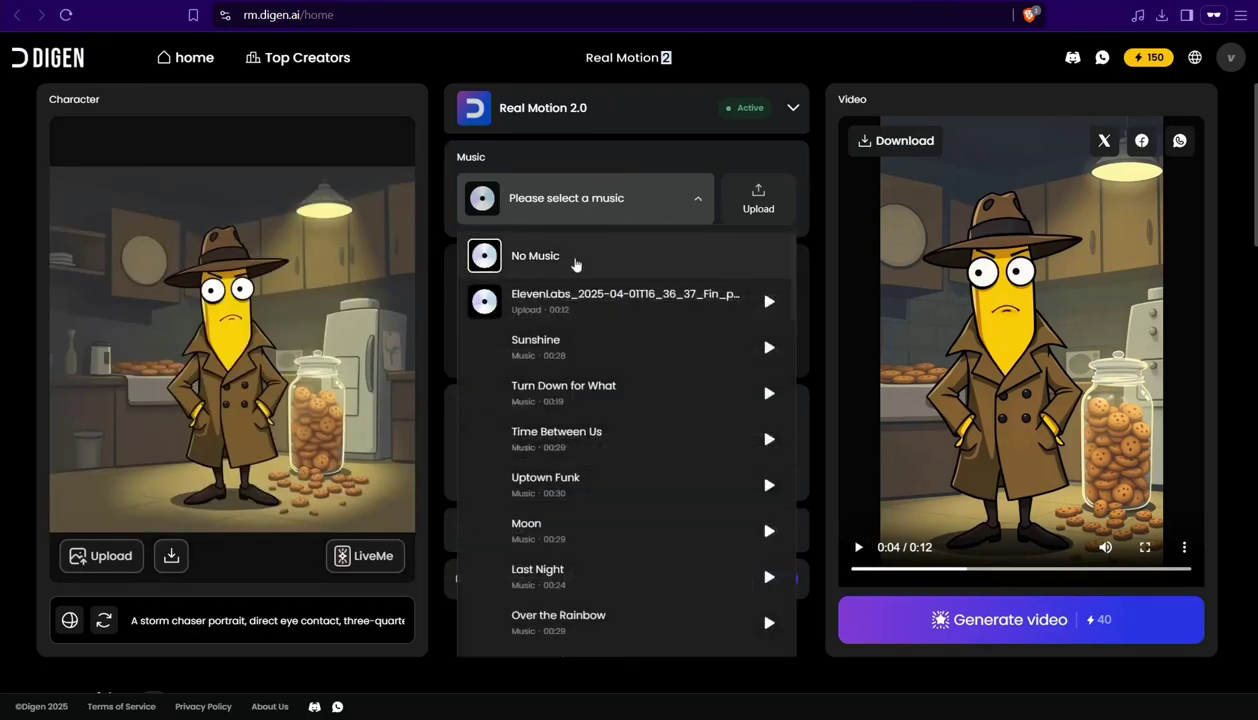
pyautogui.click(576, 259)
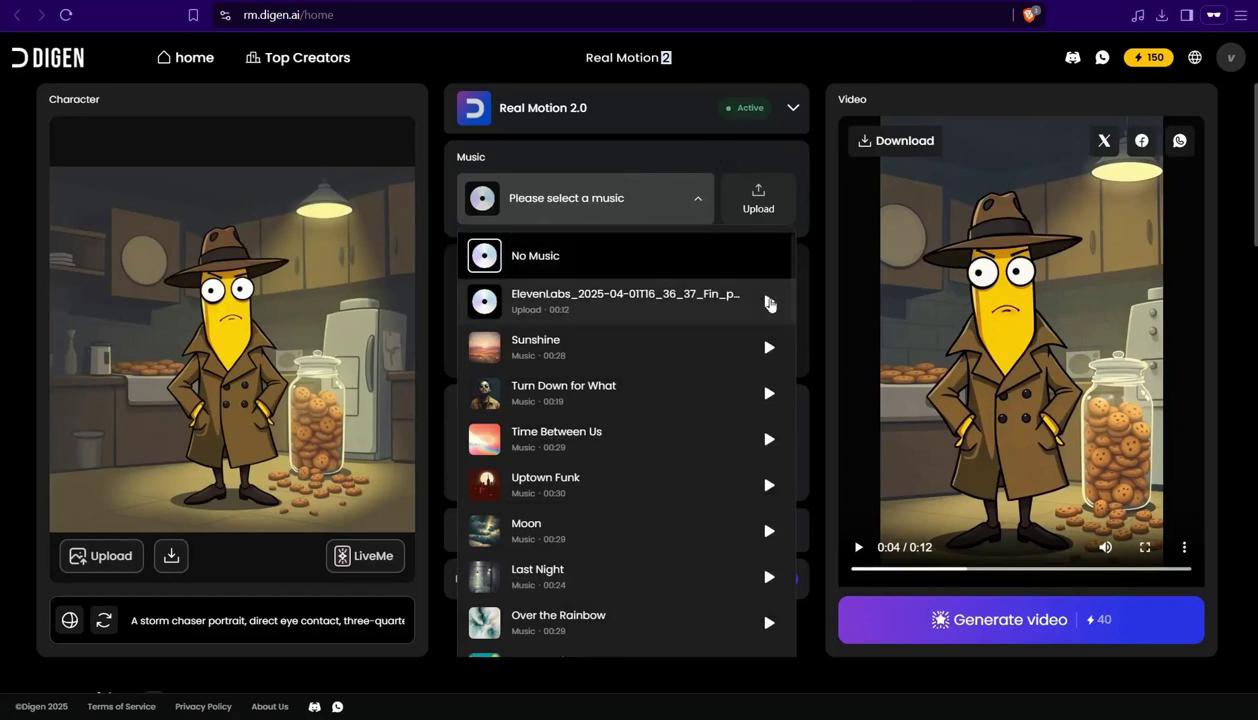
pyautogui.click(599, 262)
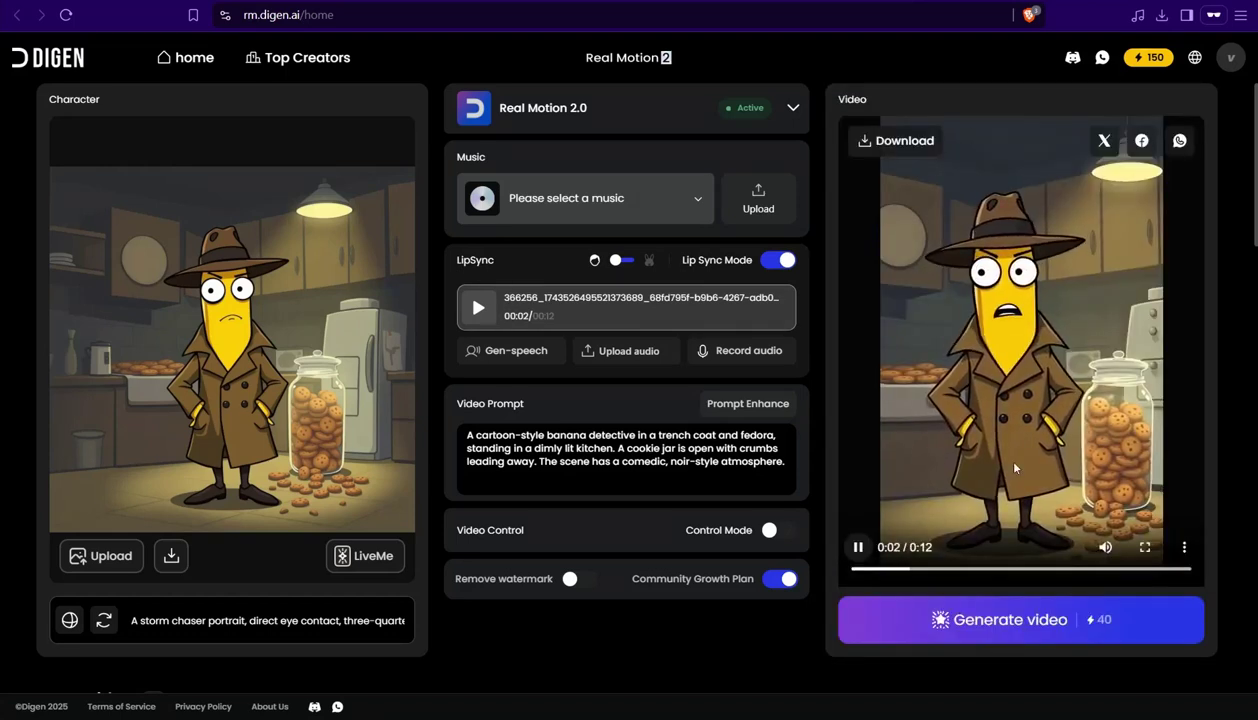
# Stop the preview of the generated lip-synced banana detective video and switch to the CapCut website
pyautogui.click(857, 550)
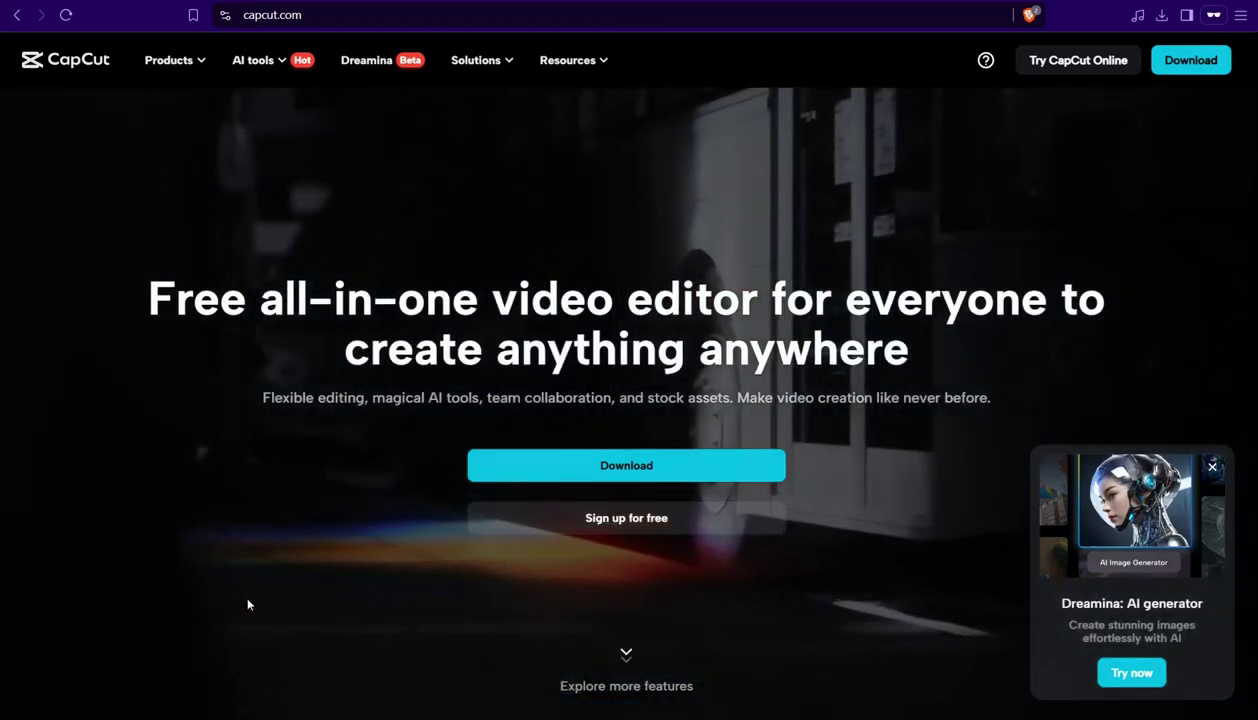
pyautogui.press('alt')
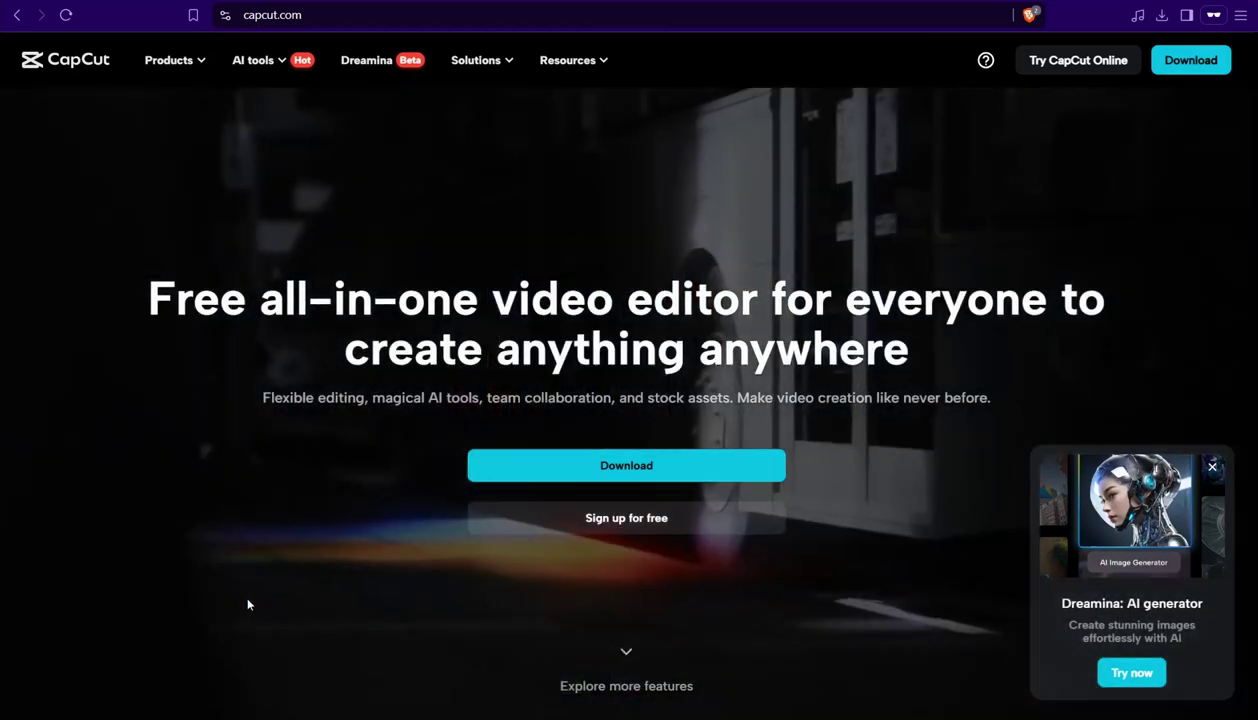